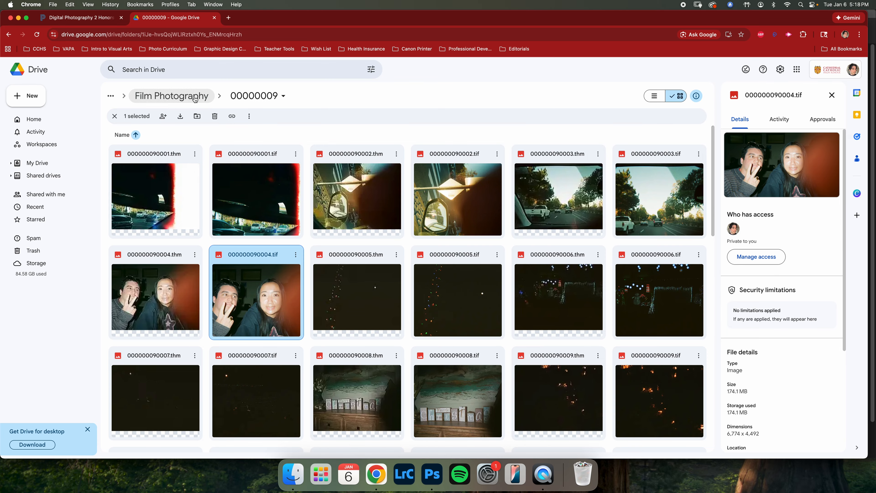
- Rename the 00000009 folder with the student's full name
click(241, 96)
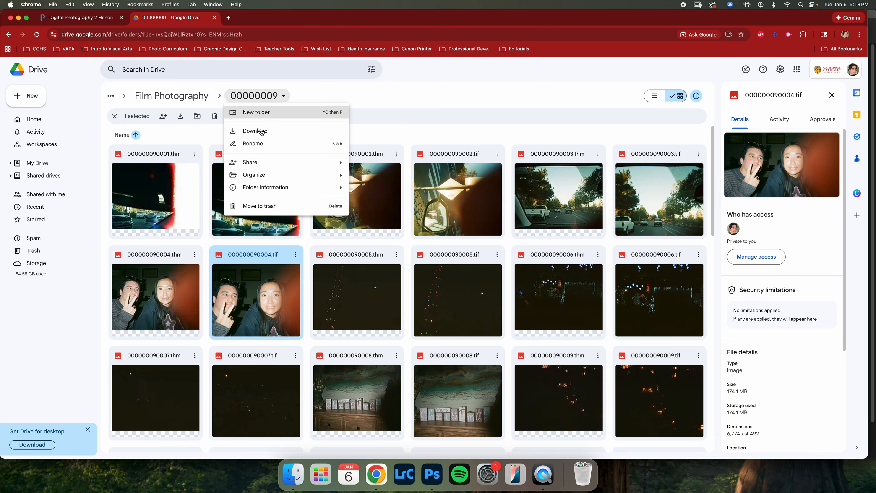
click(266, 144)
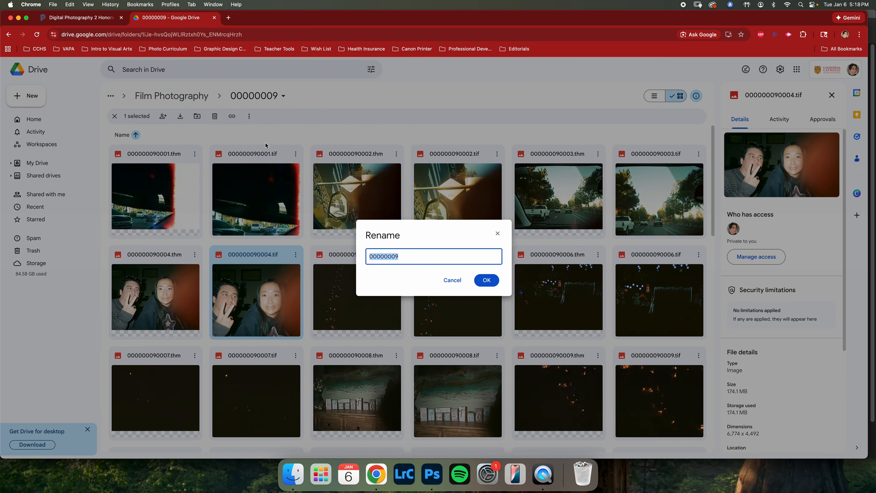
key(Return)
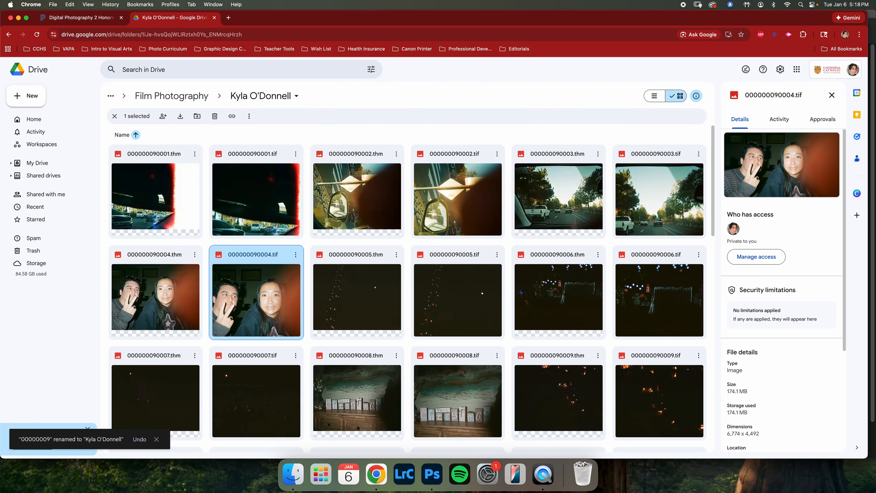
click(171, 96)
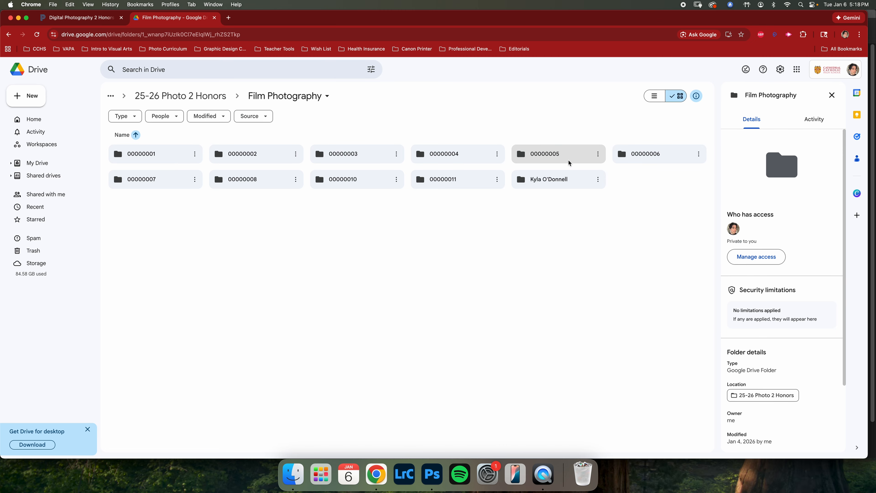
double_click(556, 181)
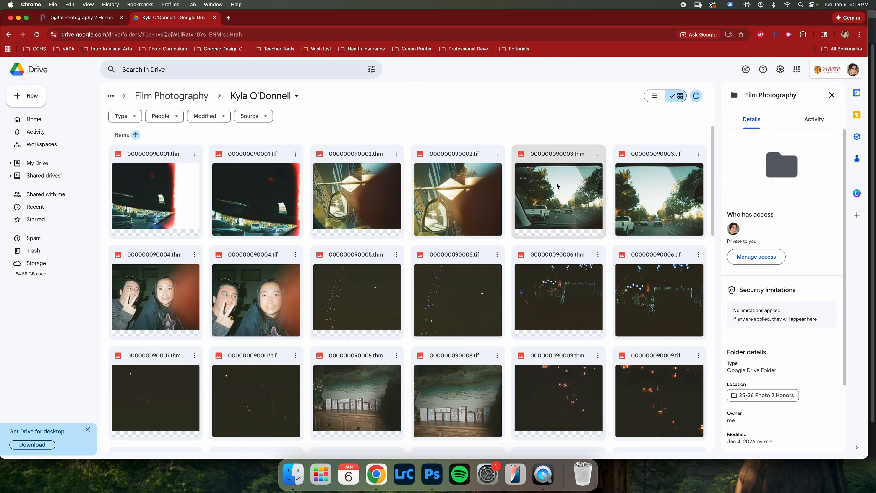
scroll(297, 299, down, 10)
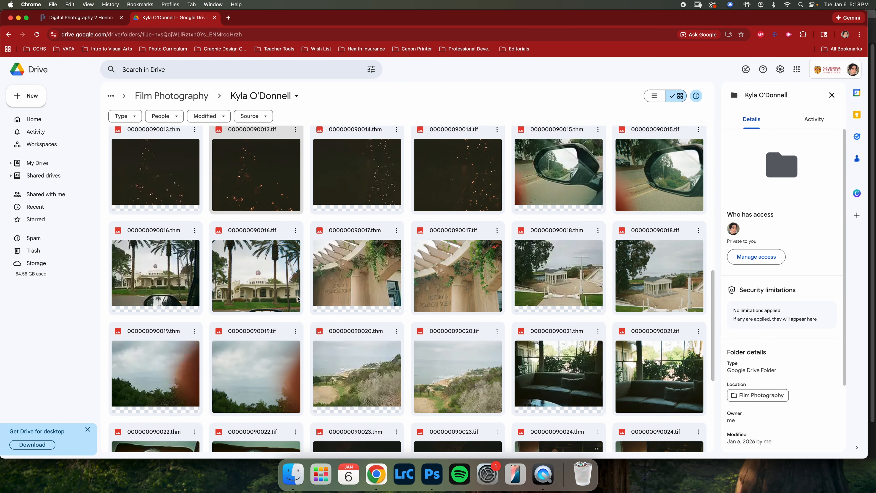
scroll(297, 298, down, 5)
click(583, 390)
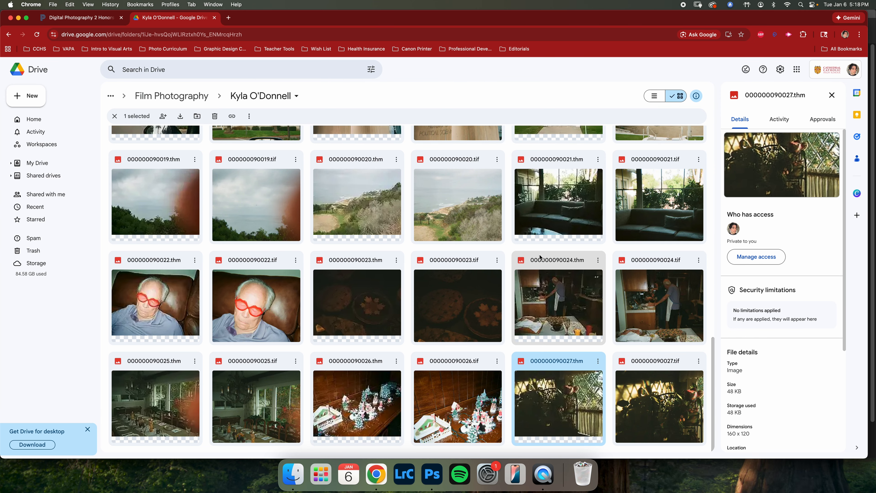
scroll(485, 233, up, 1)
click(487, 234)
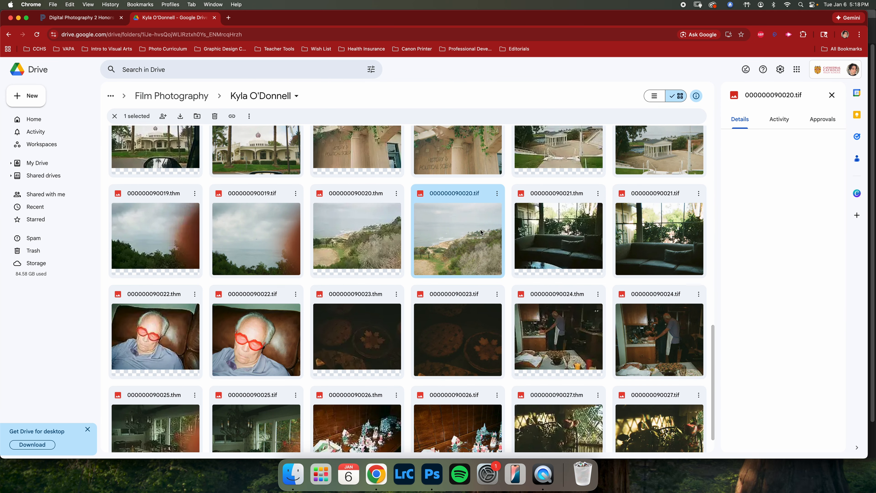
click(376, 206)
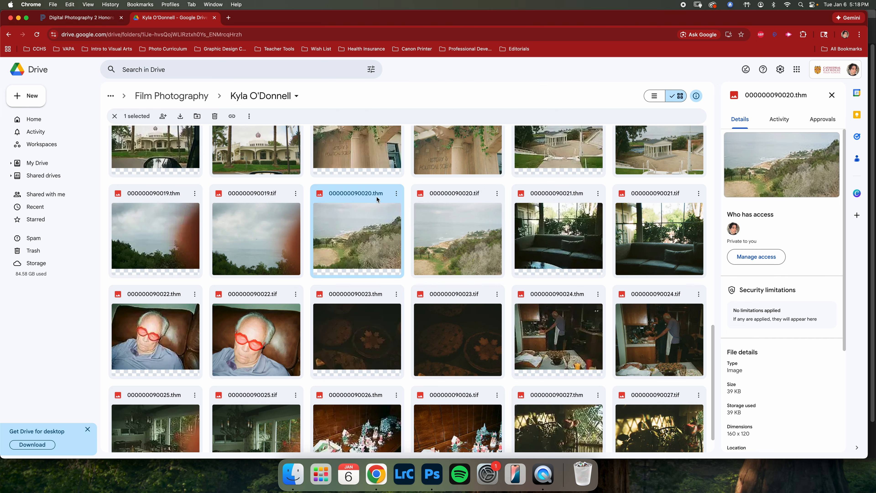
click(428, 217)
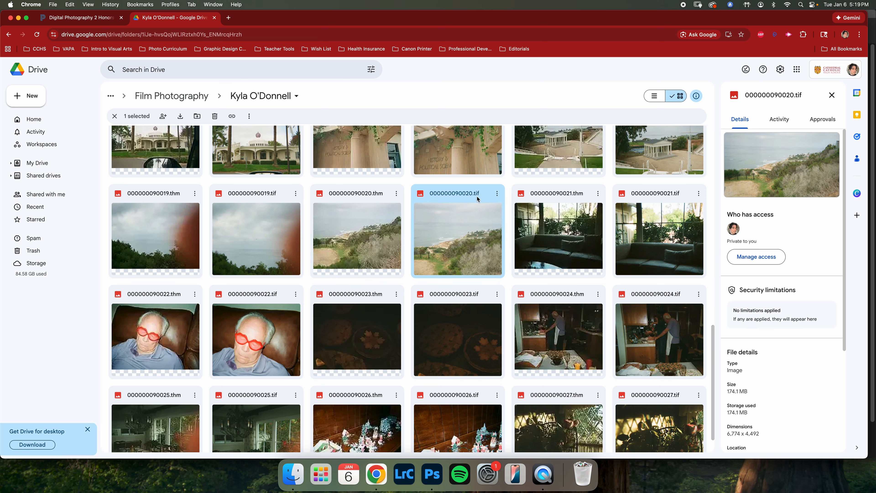
- Download 000000090020.tif, accepting the download without a virus scan
click(496, 194)
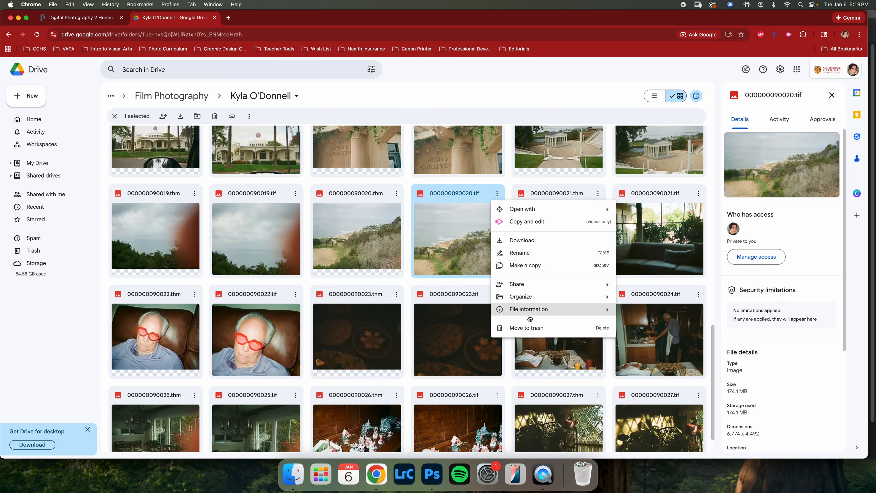
click(526, 243)
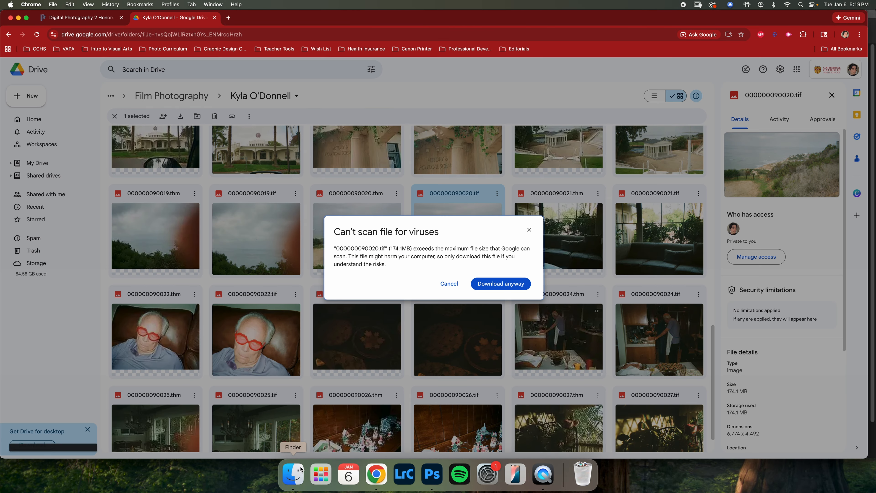
click(292, 475)
click(485, 259)
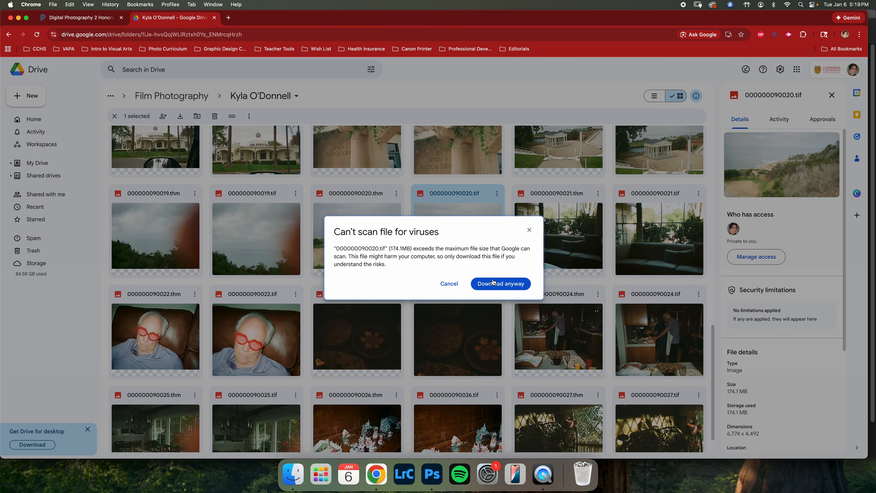
click(489, 287)
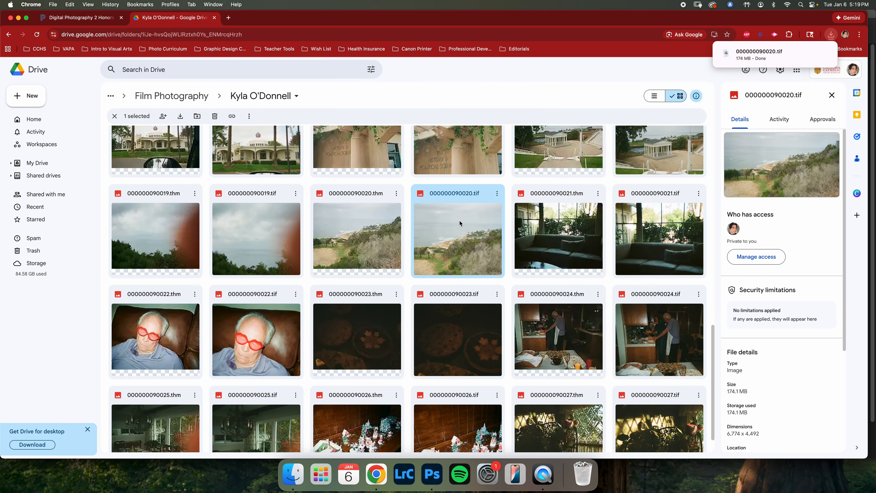
- Open the downloaded 000000090020.tif from the Downloads folder in Adobe Photoshop 2026
click(295, 480)
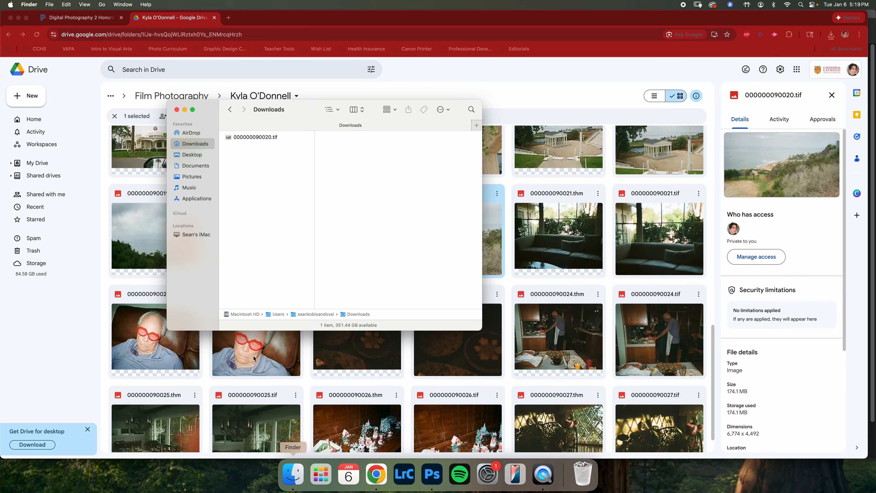
click(236, 138)
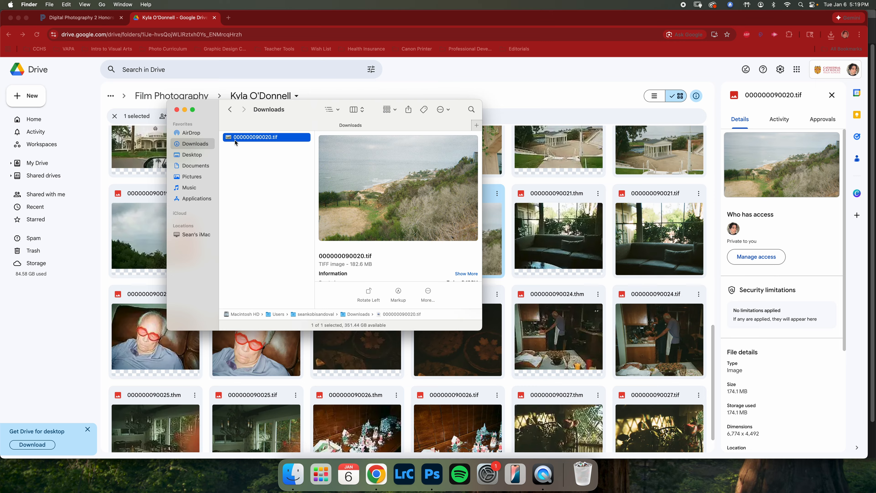
right_click(229, 138)
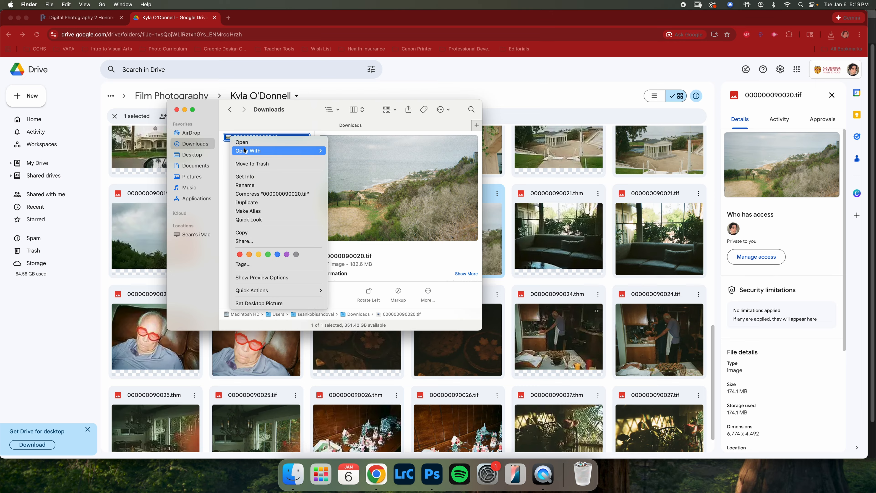
mouse_move(247, 151)
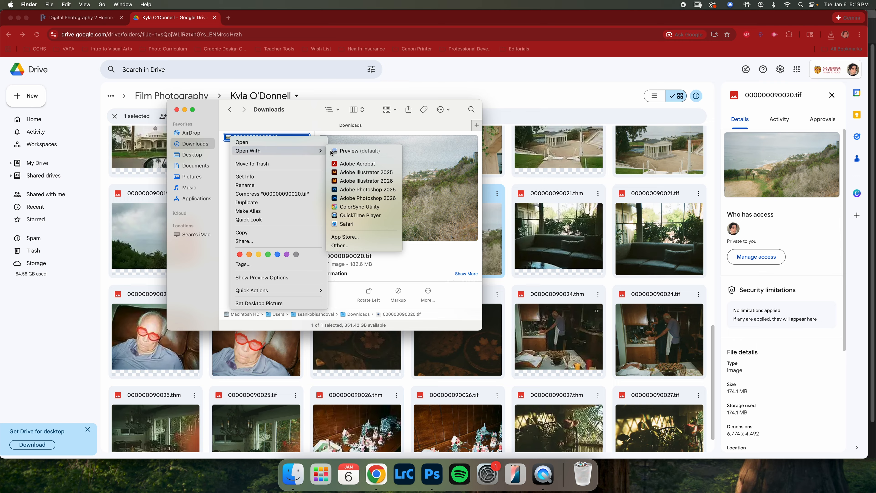
click(380, 198)
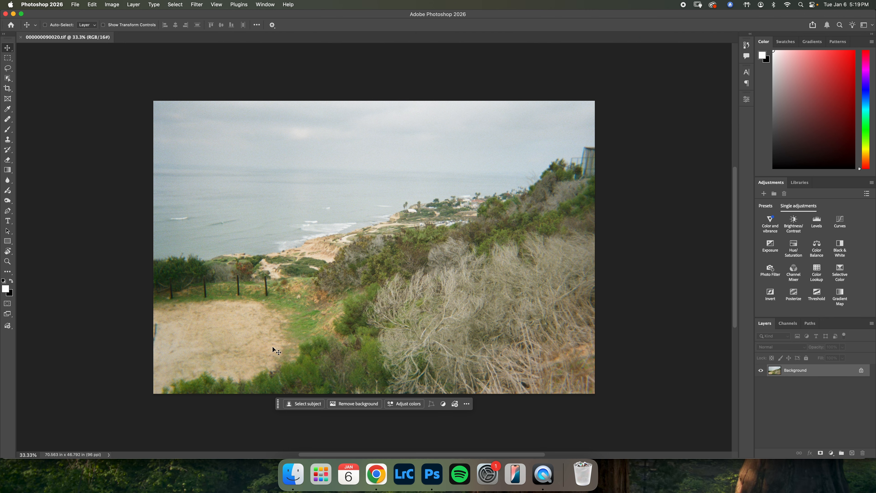
- Move the Contextual Task Bar off the image and reset the Essentials workspace
drag(277, 403, 22, 442)
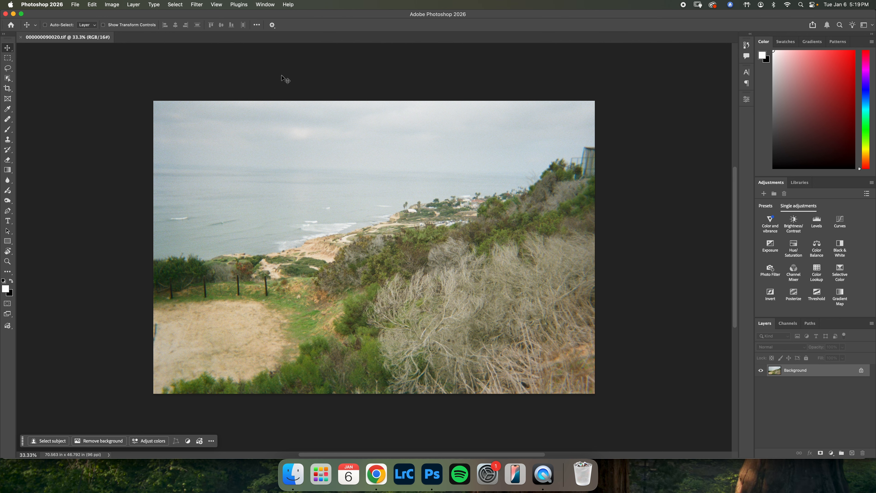
click(269, 3)
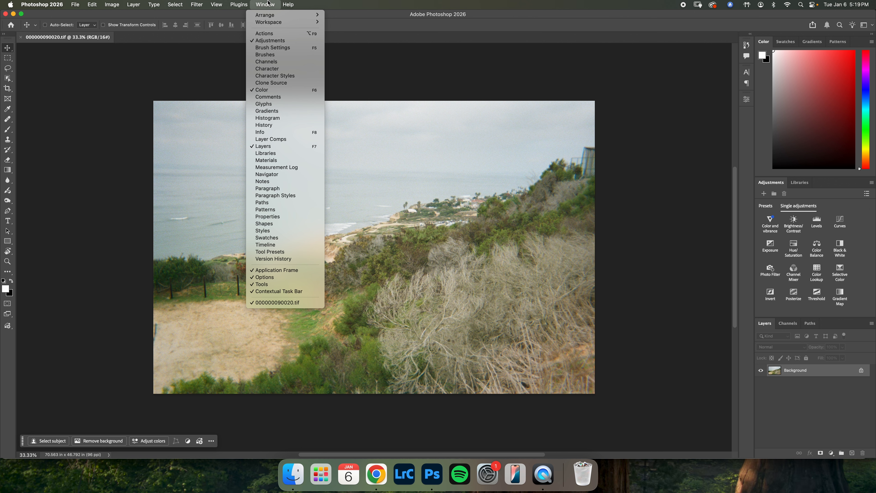
mouse_move(285, 23)
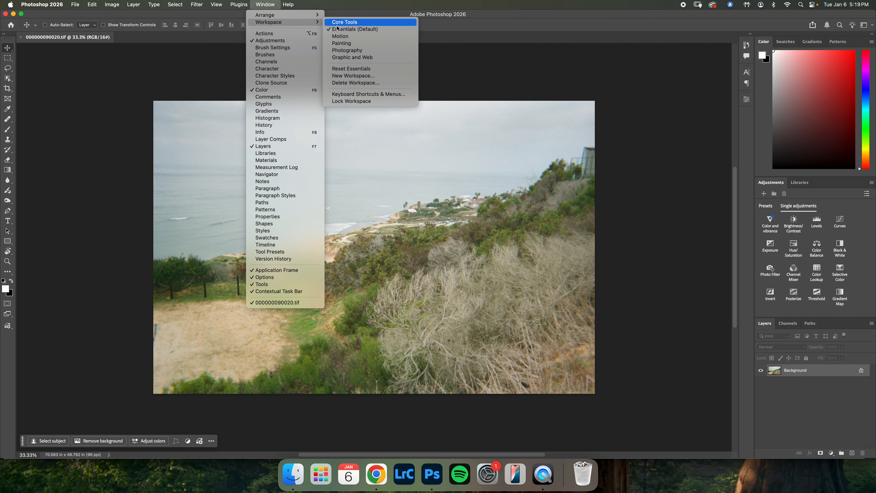
click(371, 69)
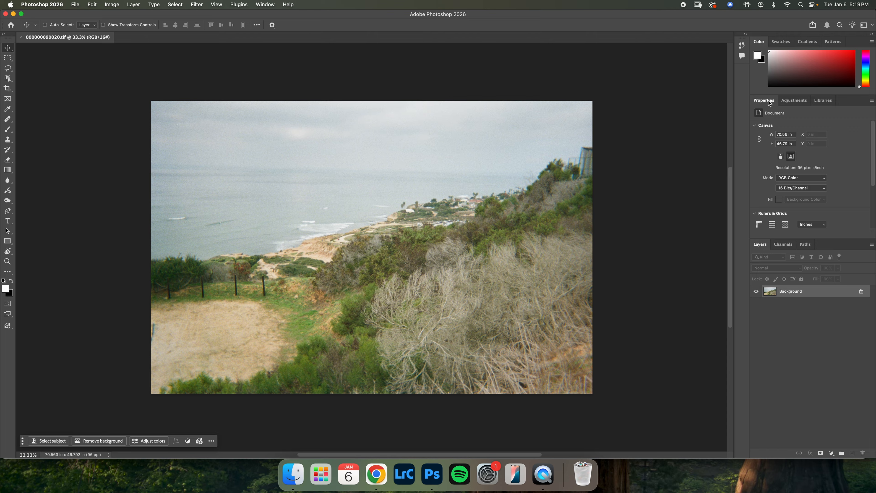
- Dock Properties as a collapsed icon beside the main panels and display the single adjustments as a list
drag(768, 100, 571, 171)
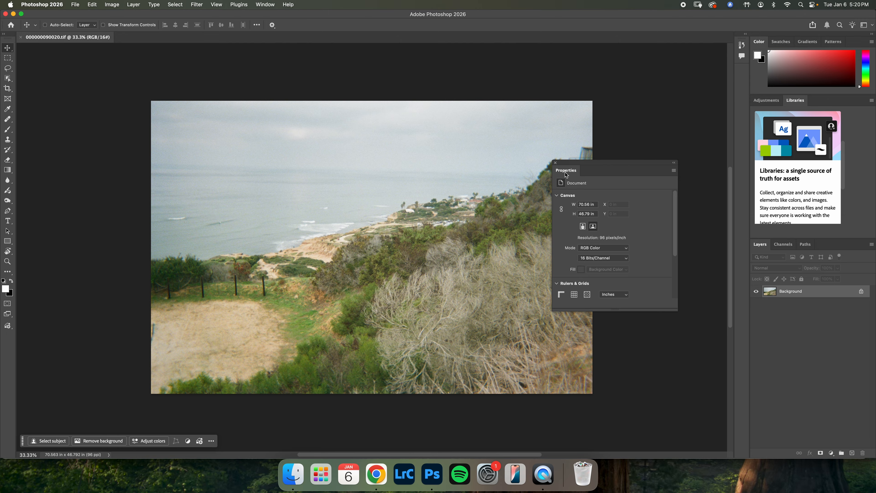
drag(564, 173, 743, 73)
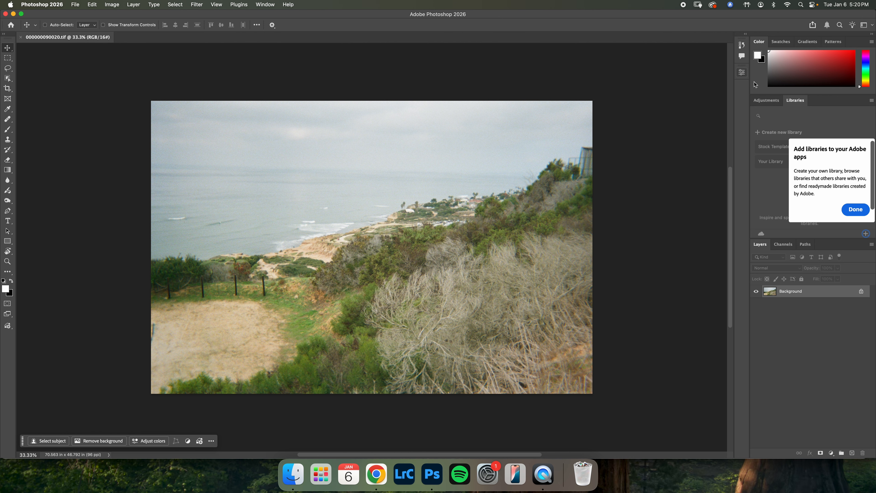
click(766, 100)
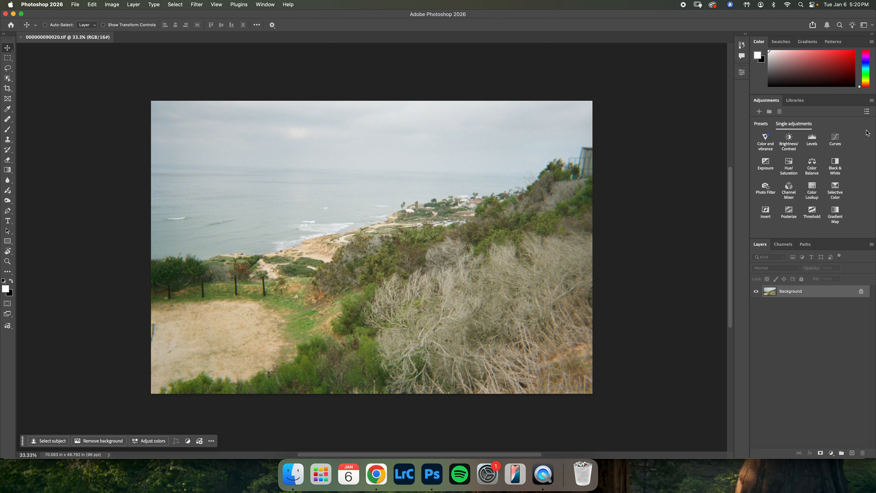
click(866, 112)
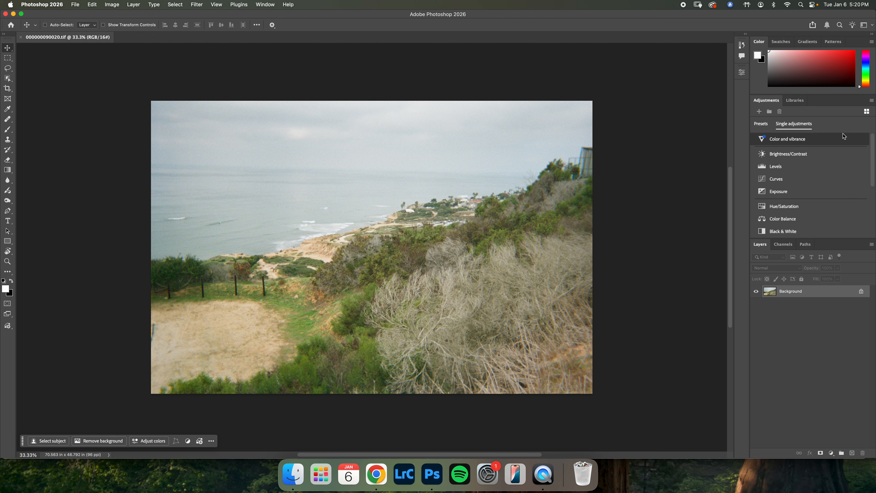
click(867, 113)
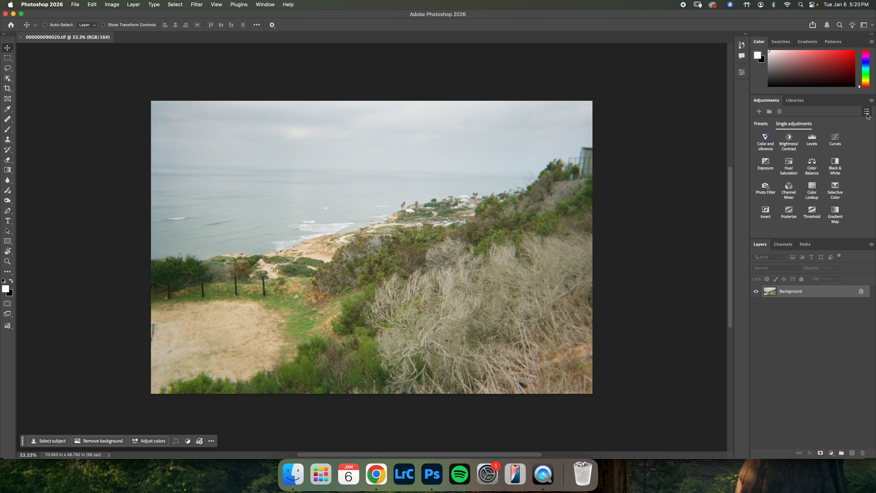
click(866, 113)
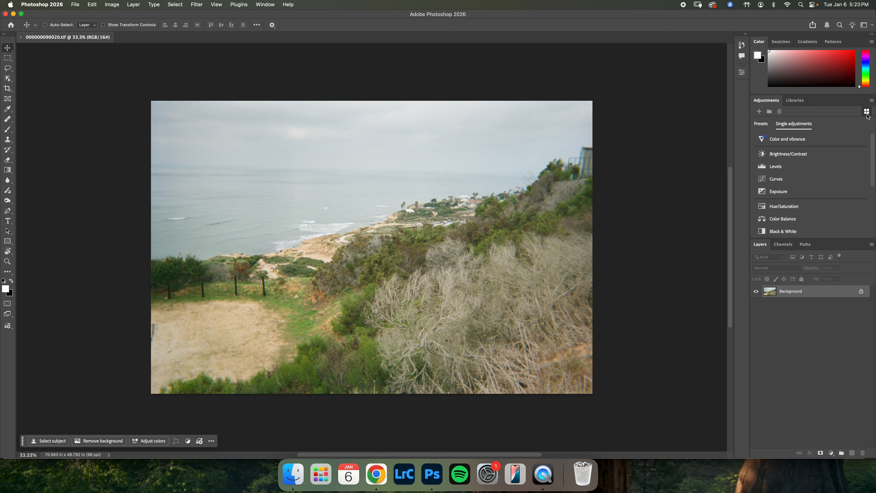
- Show the Navigator and dock it with the Histogram in one group above Color, then close the Color tab group
click(268, 3)
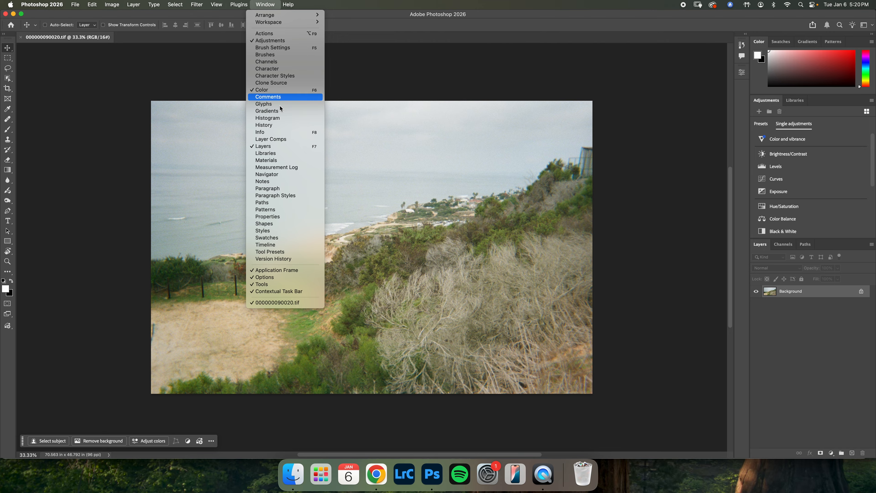
click(294, 175)
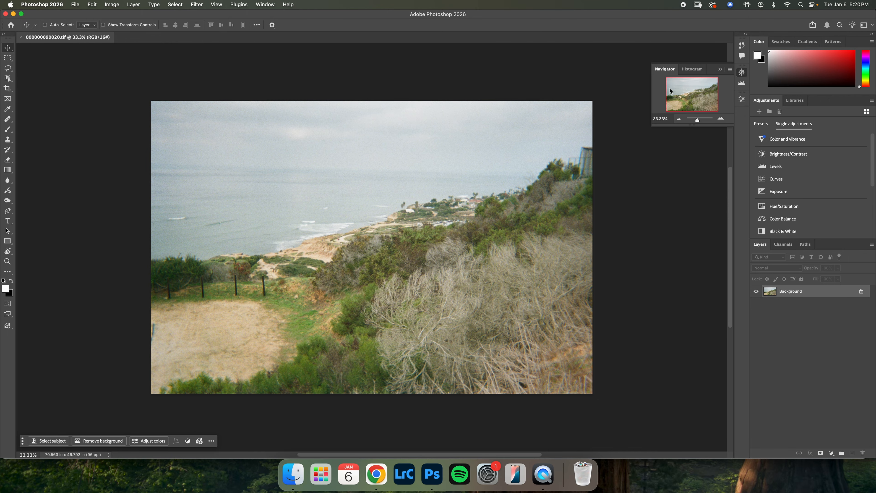
drag(665, 71, 777, 40)
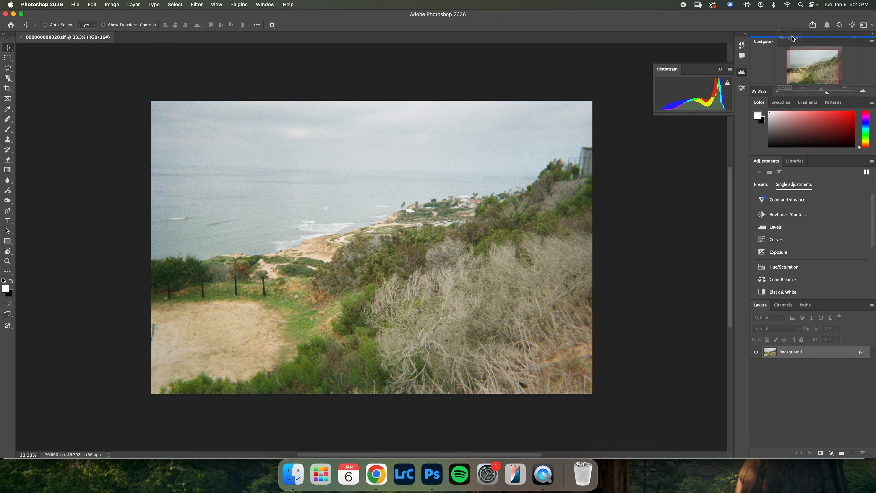
drag(684, 71, 781, 45)
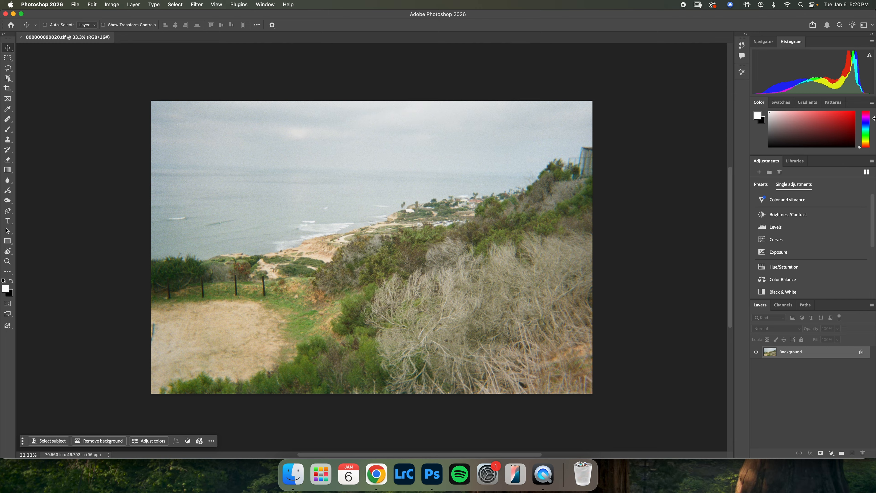
click(871, 103)
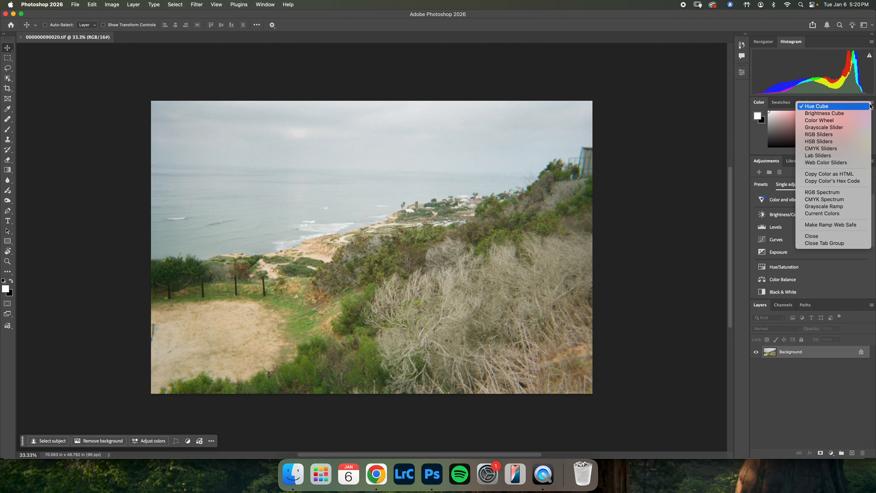
click(831, 243)
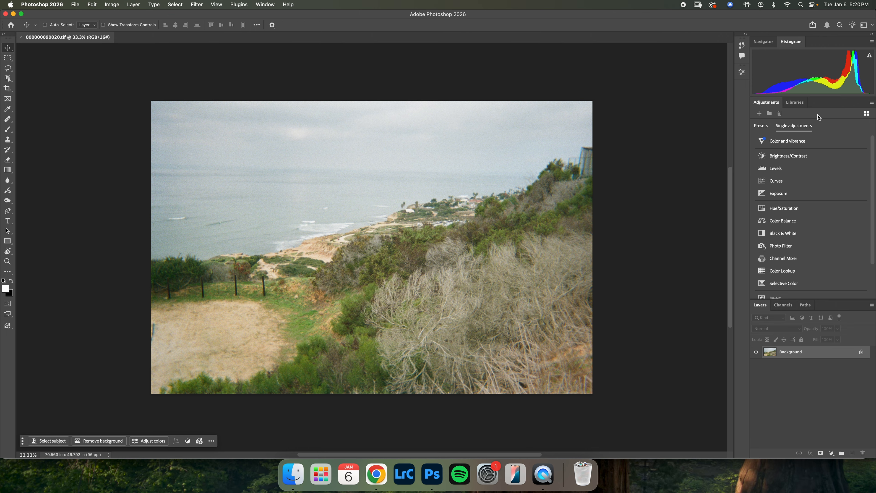
- Display the single adjustments as a grid
click(866, 114)
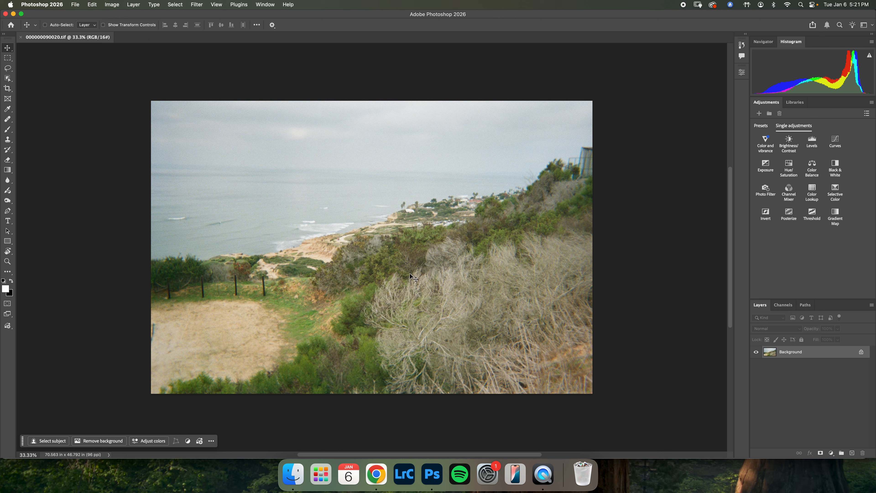
click(811, 141)
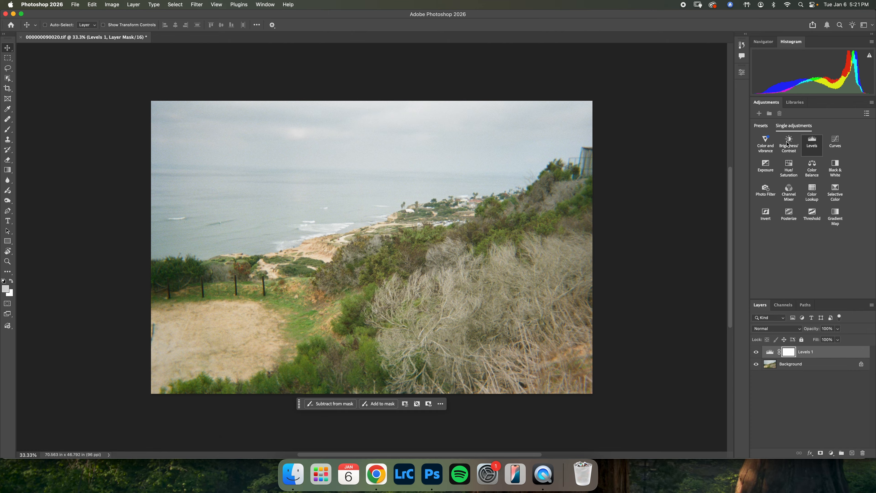
click(788, 141)
click(767, 144)
click(789, 168)
drag(842, 351, 862, 453)
shift+click(842, 387)
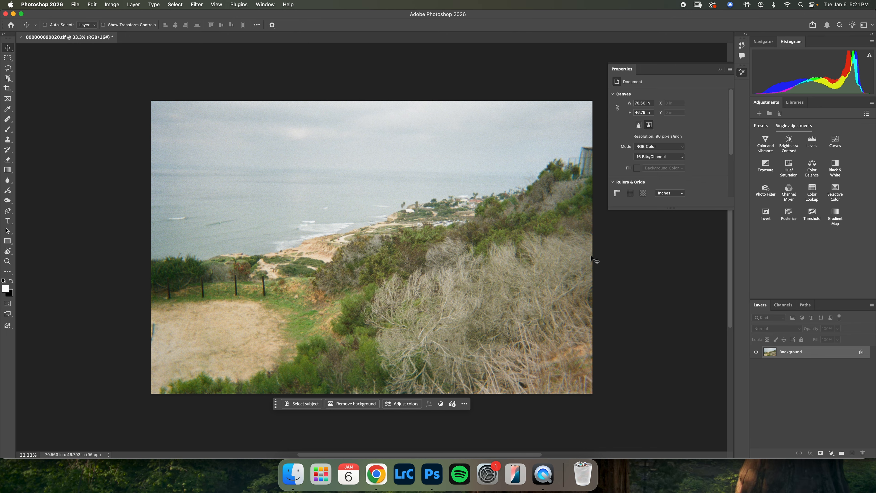
- Add a Levels adjustment layer above the Background
click(809, 142)
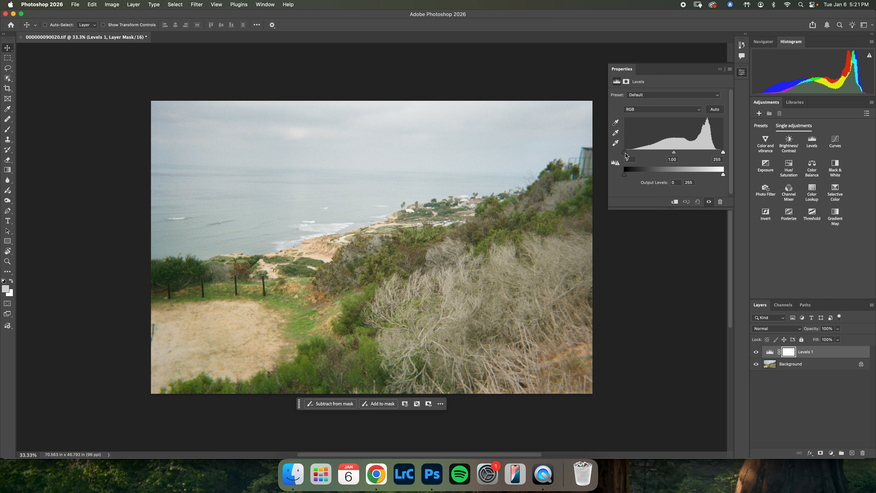
mouse_move(625, 154)
mouse_down()
mouse_move(678, 155)
mouse_move(613, 152)
mouse_up()
mouse_move(723, 152)
mouse_down()
mouse_move(678, 156)
mouse_move(738, 158)
mouse_up()
drag(625, 152, 605, 152)
drag(676, 156, 698, 158)
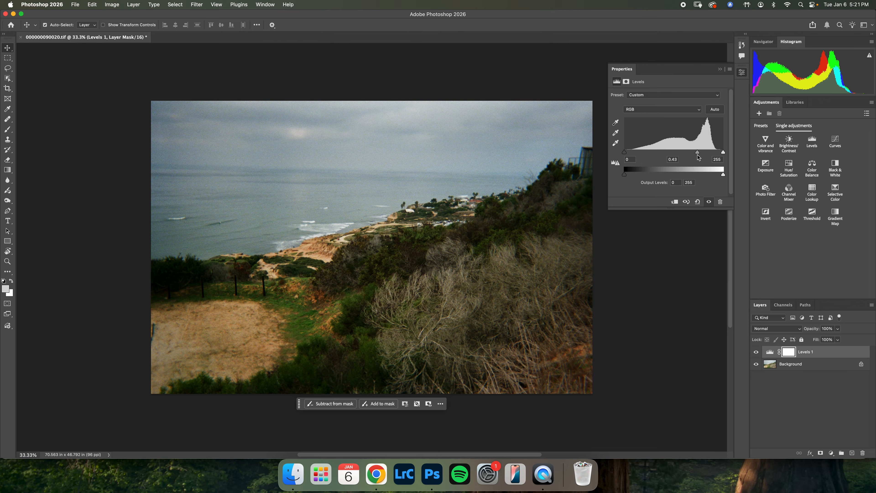
key(super+z)
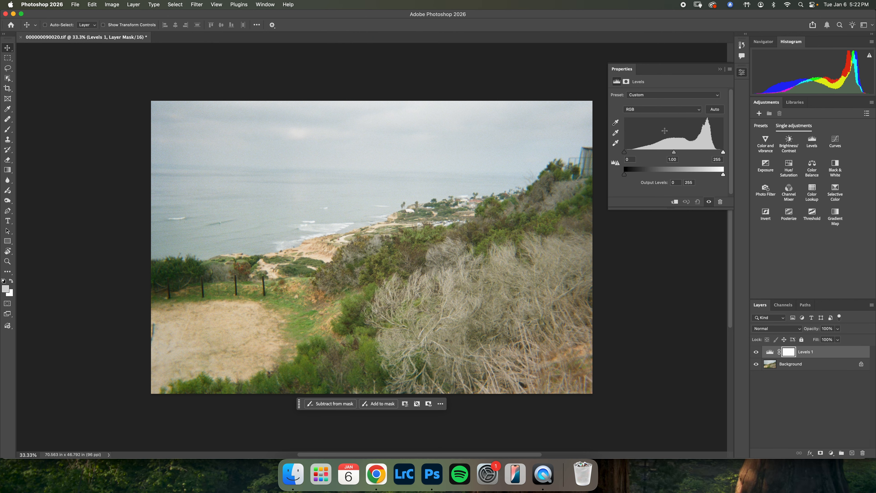
- Set the Levels input range of the Red channel to a black point of 14 and a white point of 246, using the clipping preview
click(636, 113)
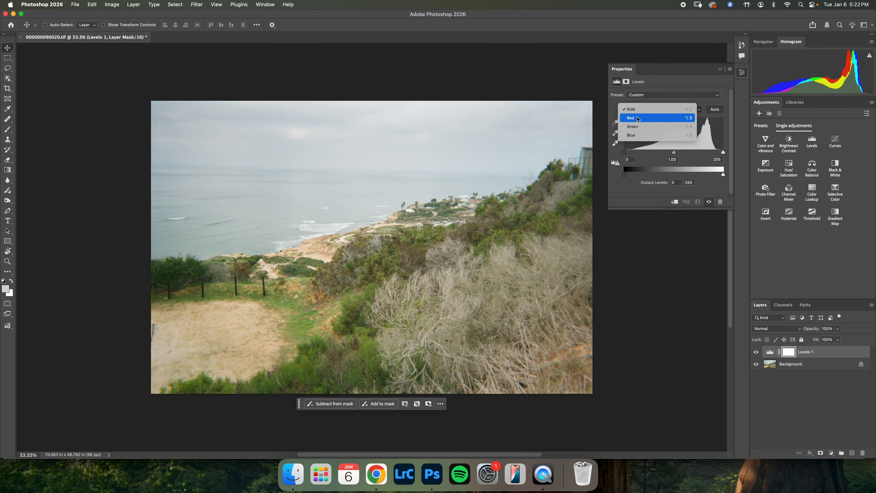
click(638, 118)
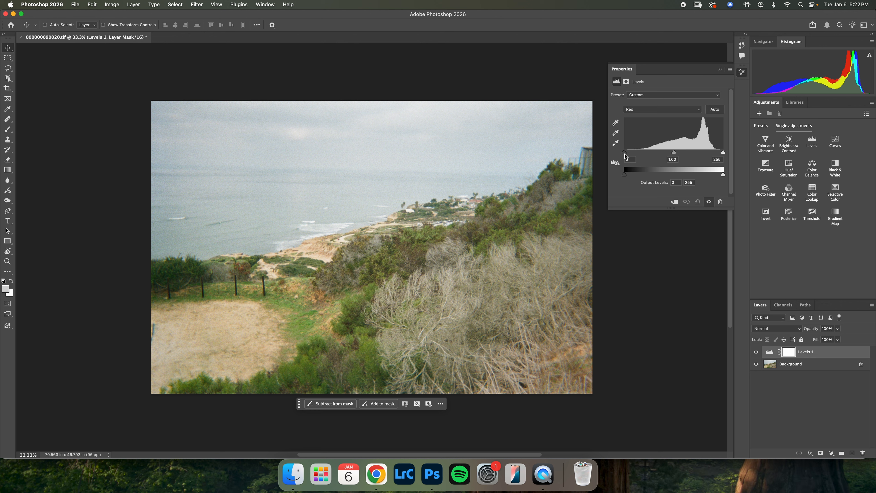
mouse_move(624, 153)
mouse_down()
mouse_move(665, 153)
mouse_move(622, 152)
mouse_up()
mouse_move(723, 152)
mouse_down()
mouse_move(691, 155)
mouse_move(724, 156)
mouse_up()
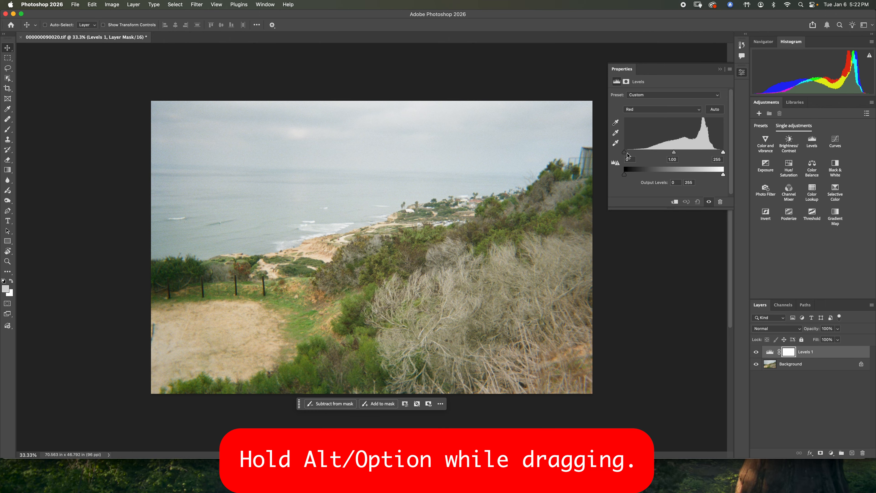
alt+drag(624, 151, 624, 152)
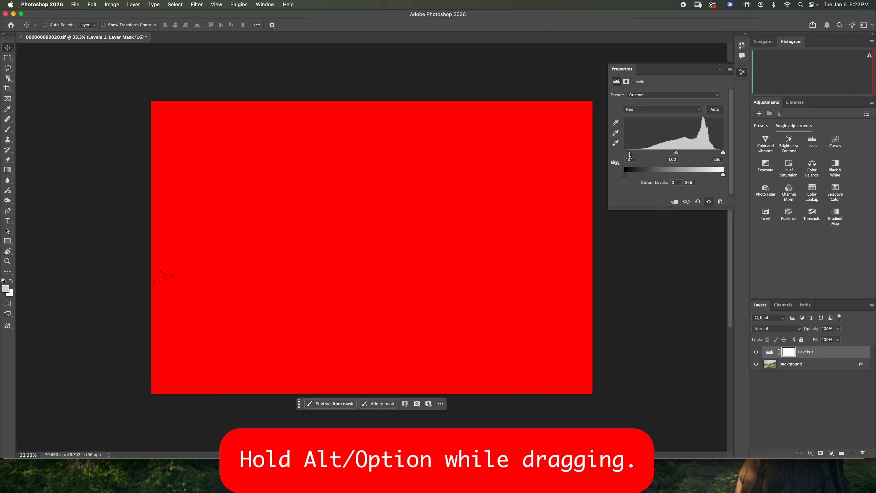
mouse_move(629, 155)
alt+mouse_down()
mouse_move(663, 158)
mouse_move(627, 151)
alt+mouse_up()
alt+drag(630, 154, 630, 152)
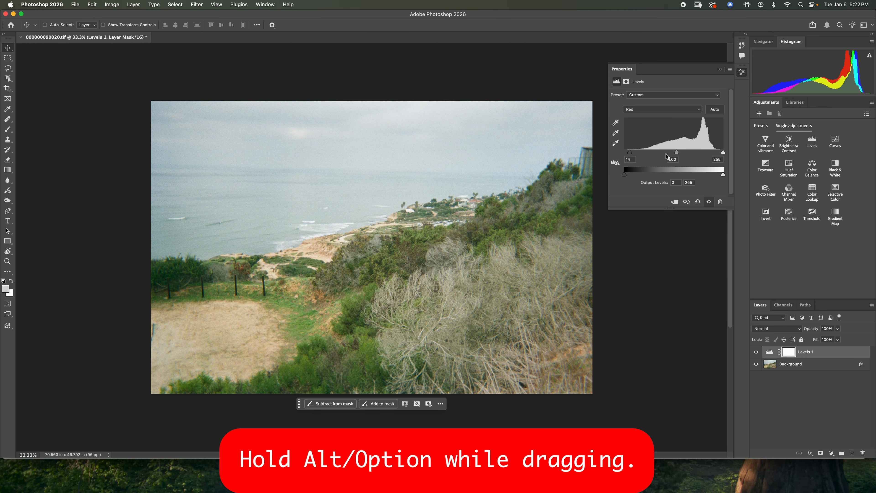
mouse_move(723, 152)
alt+mouse_down()
mouse_move(706, 153)
mouse_move(719, 153)
alt+mouse_up()
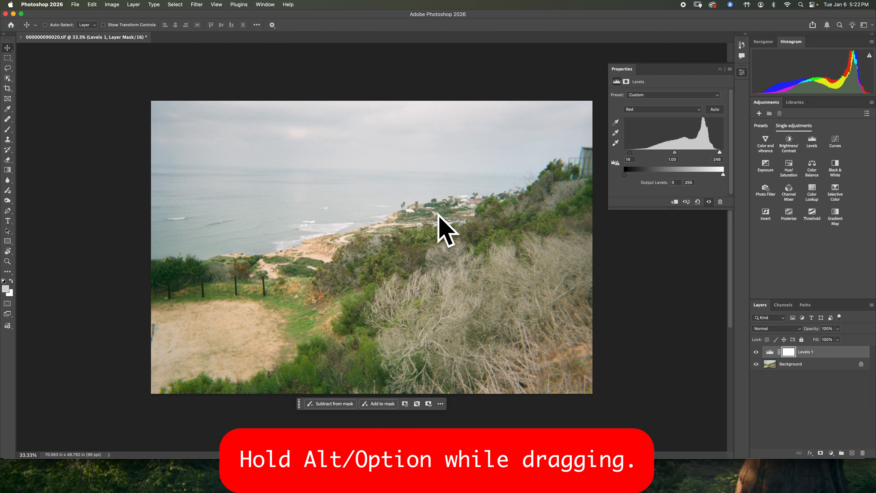
- Set the Green channel's input levels to a black point of 30 and a white point of 243
click(655, 109)
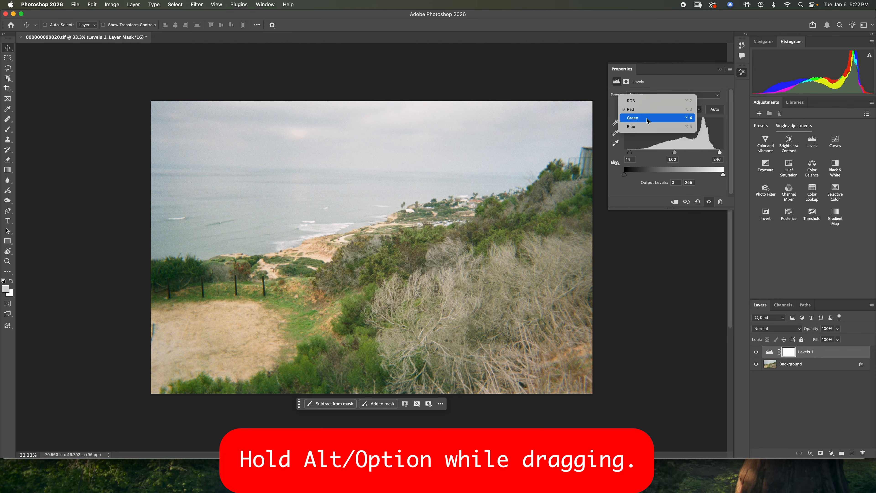
click(646, 119)
alt+drag(624, 152, 636, 152)
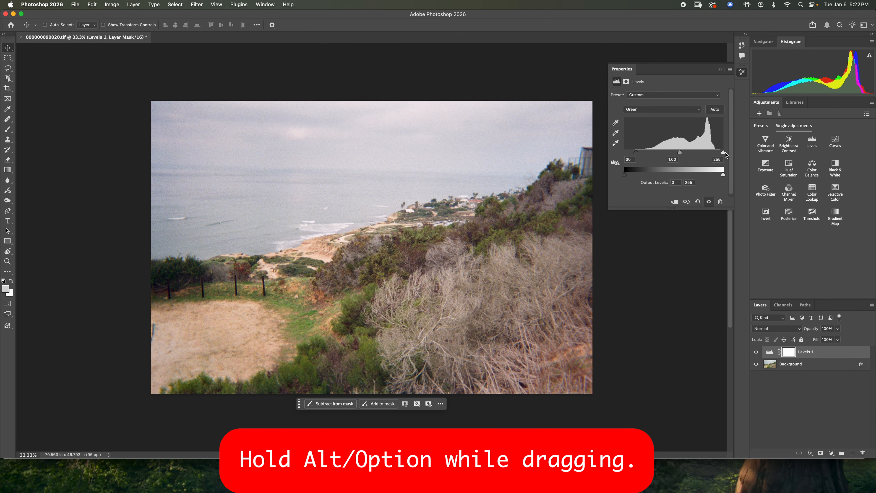
alt+drag(723, 151, 719, 152)
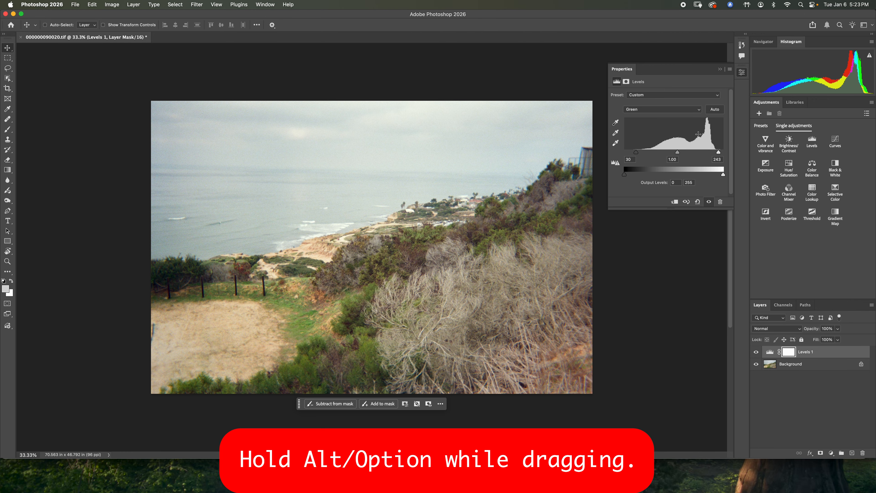
- Set the Blue channel's input levels to a black point of 14 and a white point of 245
click(655, 109)
click(655, 115)
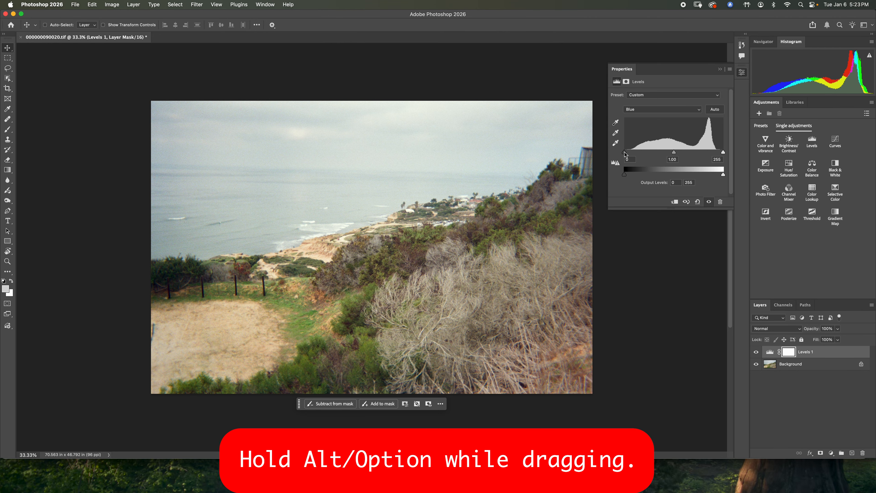
alt+drag(625, 152, 630, 152)
alt+drag(723, 152, 720, 152)
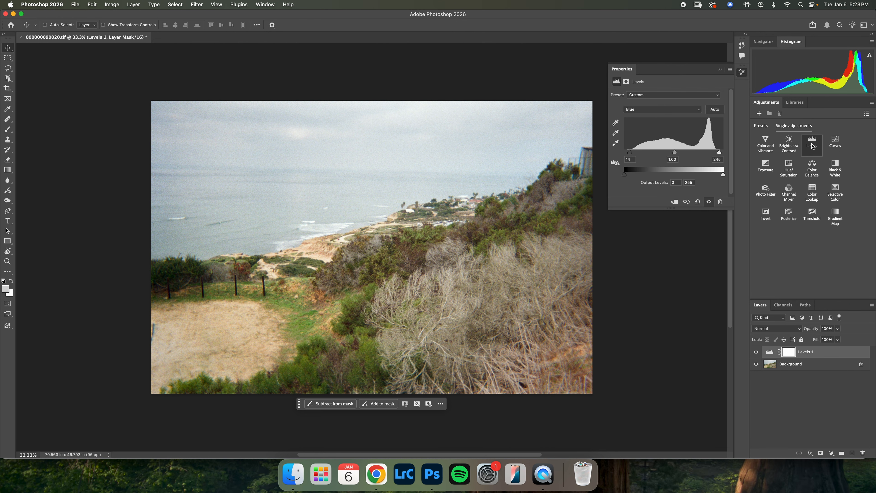
- Add a second Levels layer and auto-correct it with Find Dark & Light Colors at 0.00% shadow and highlight clipping
click(812, 147)
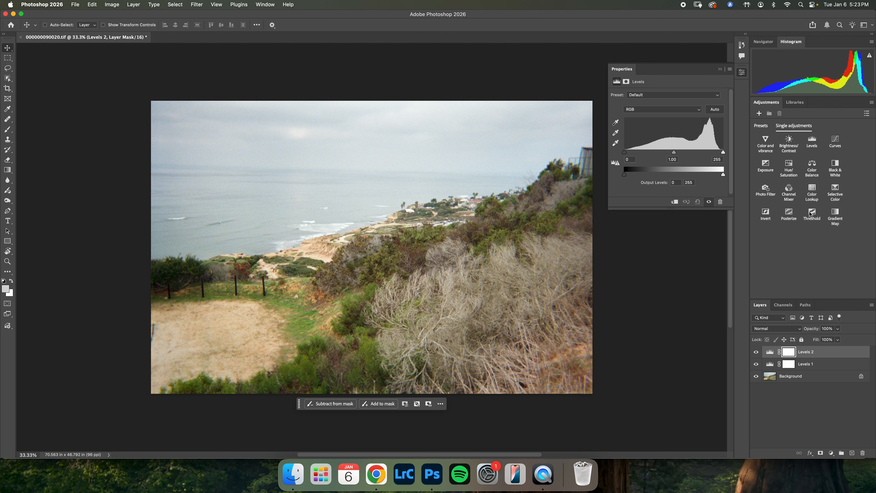
click(730, 70)
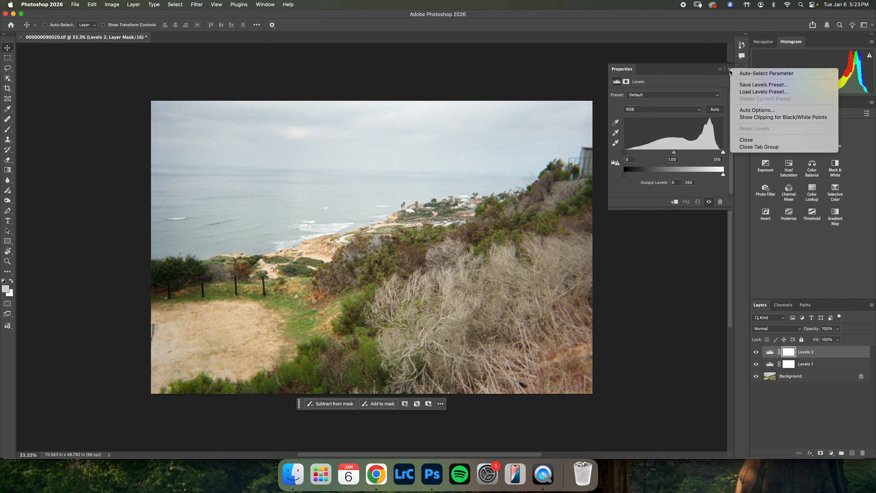
click(753, 111)
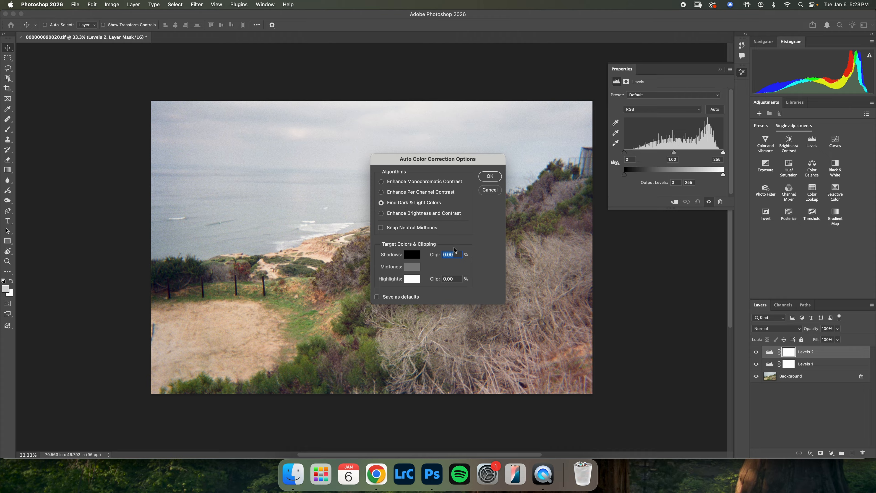
click(457, 279)
click(489, 178)
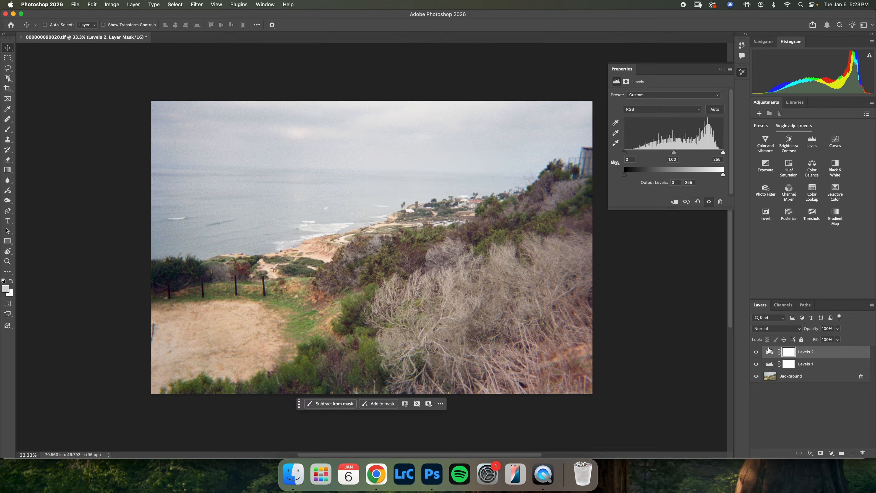
- Set the blend mode of the second Levels layer to Color
click(769, 351)
click(768, 330)
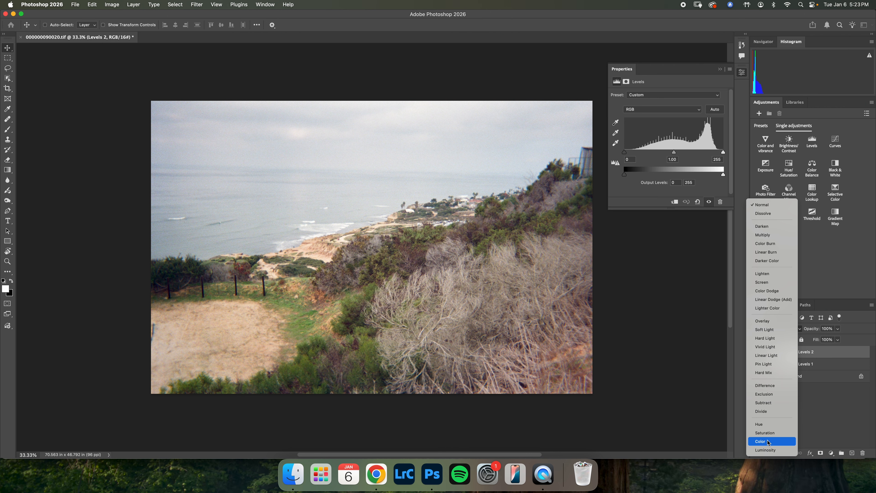
click(767, 441)
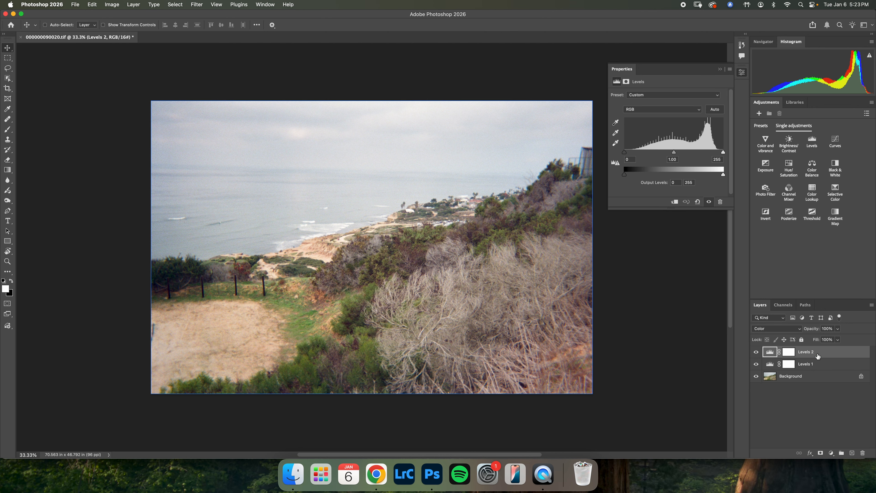
- Group the two Levels layers and name the group "Film Correction"
shift+click(822, 364)
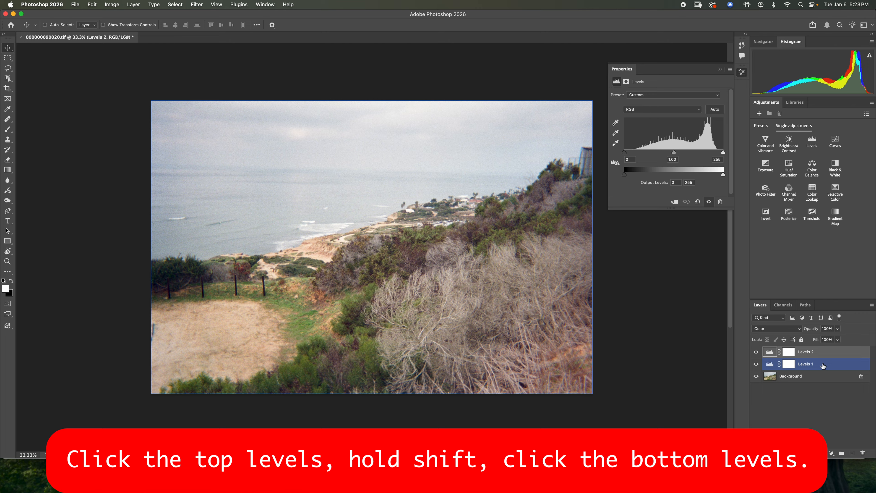
shift+click(823, 366)
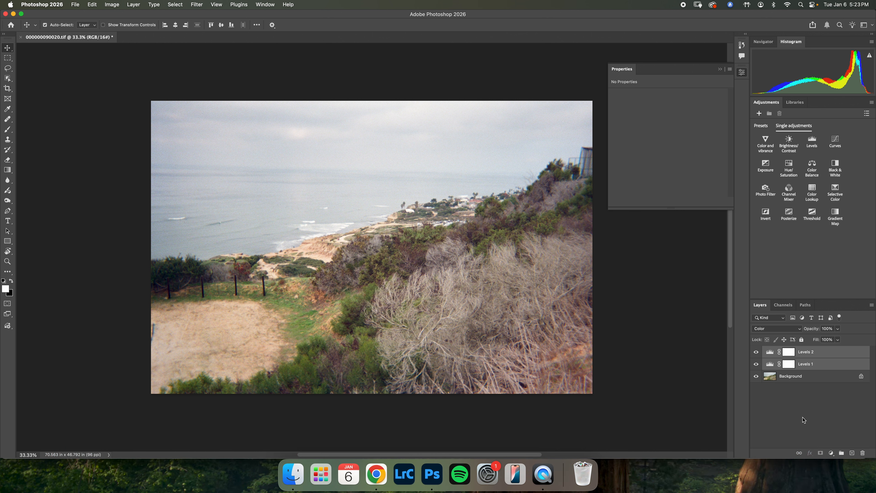
key(super+g)
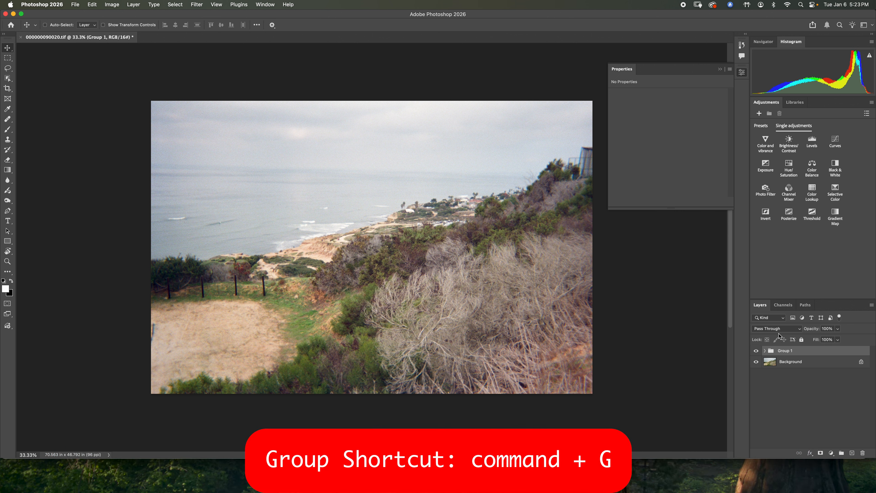
double_click(784, 350)
text(Film Correction)
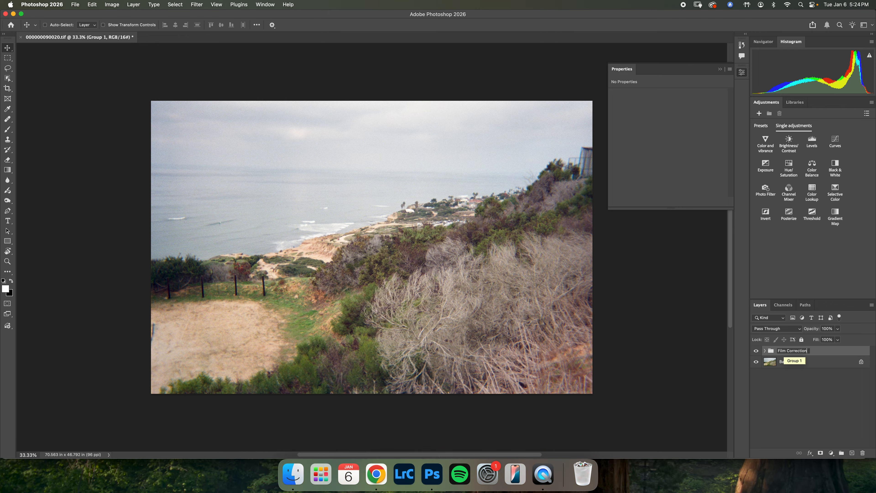
key(Return)
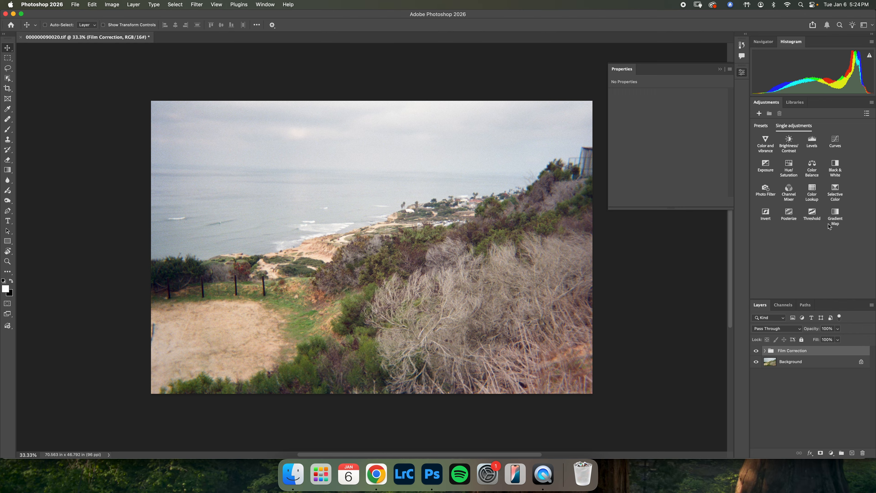
- Add a Curves adjustment above the Film Correction group and pull the RGB midtones down slightly
click(835, 149)
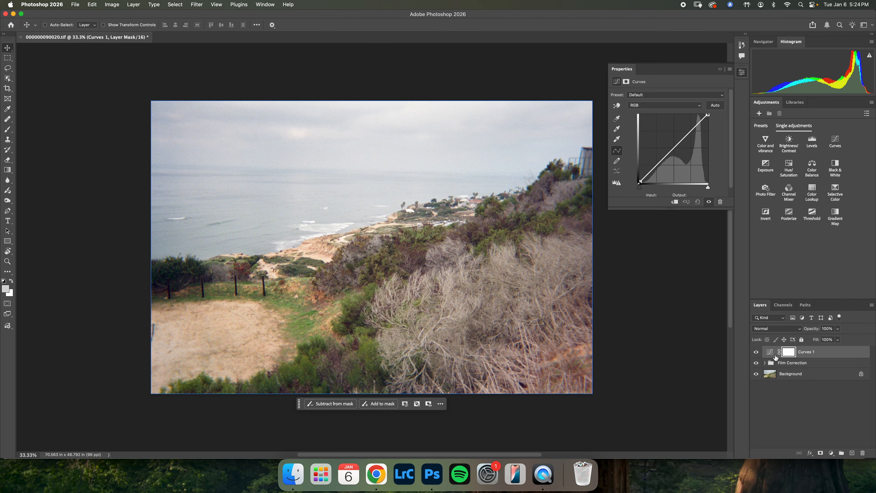
drag(772, 355, 773, 367)
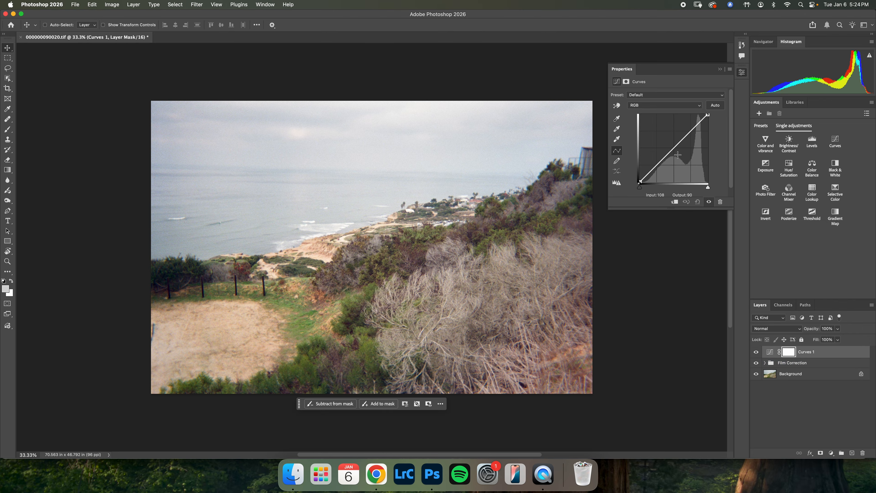
drag(675, 153, 675, 150)
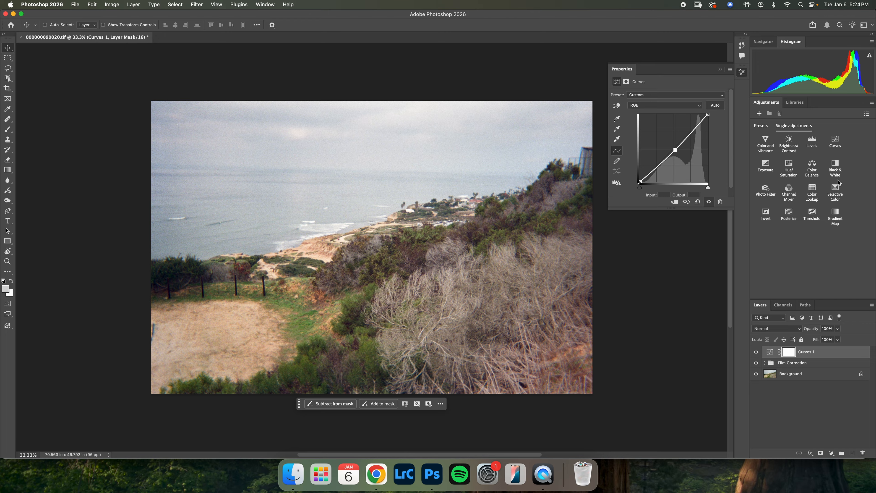
- Add a Hue/Saturation adjustment layer on top and set its Saturation to +5
click(789, 169)
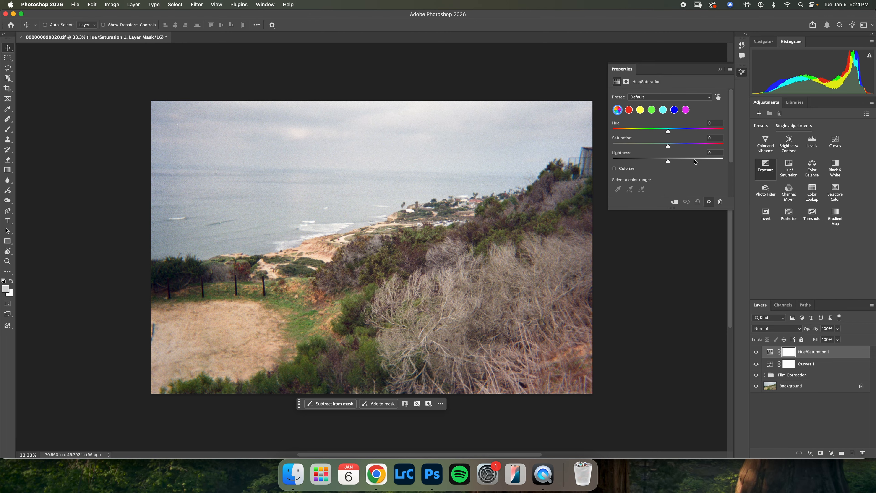
drag(668, 147, 670, 149)
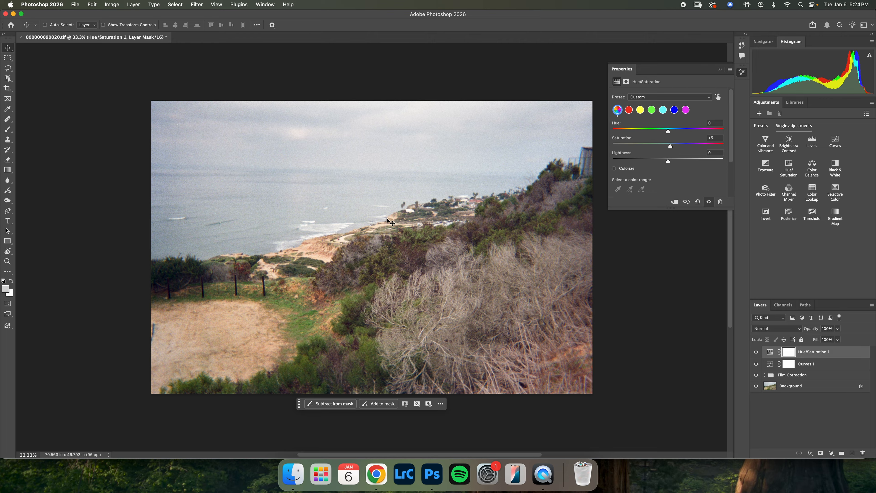
scroll(364, 229, up, 5)
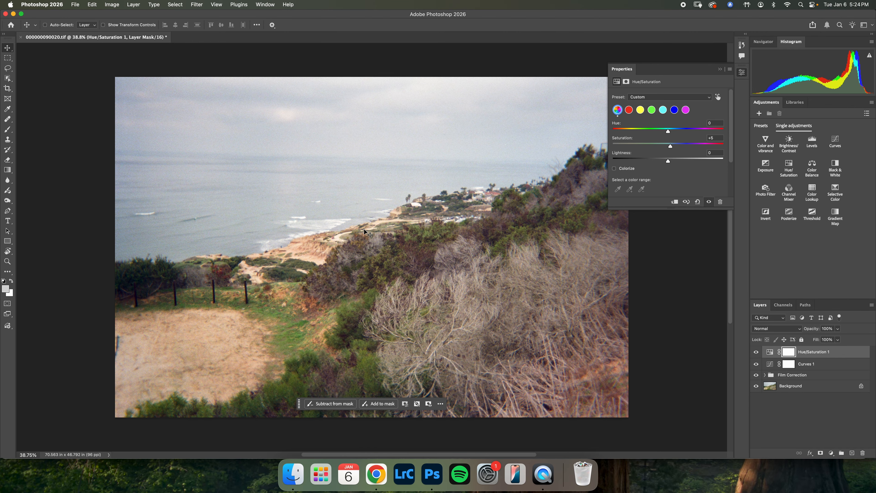
scroll(363, 229, down, 1)
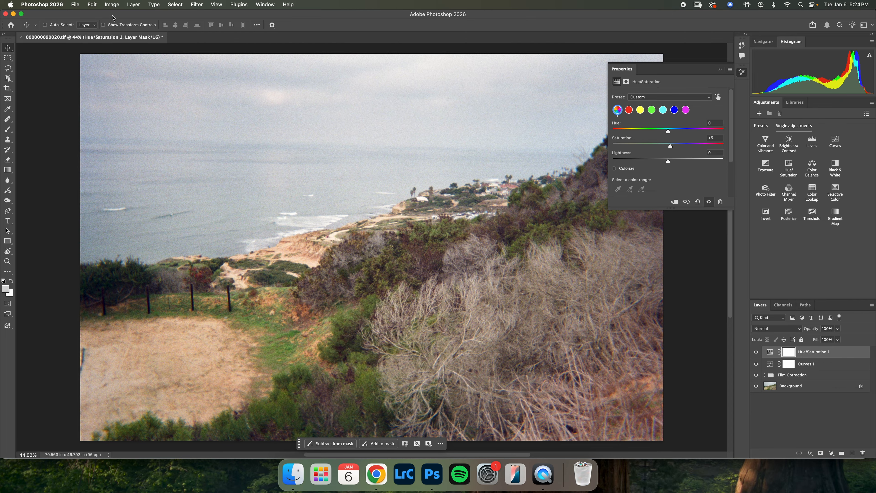
- Set the image size to a resolution of 300 pixels/inch and a width of 5000 pixels
click(110, 4)
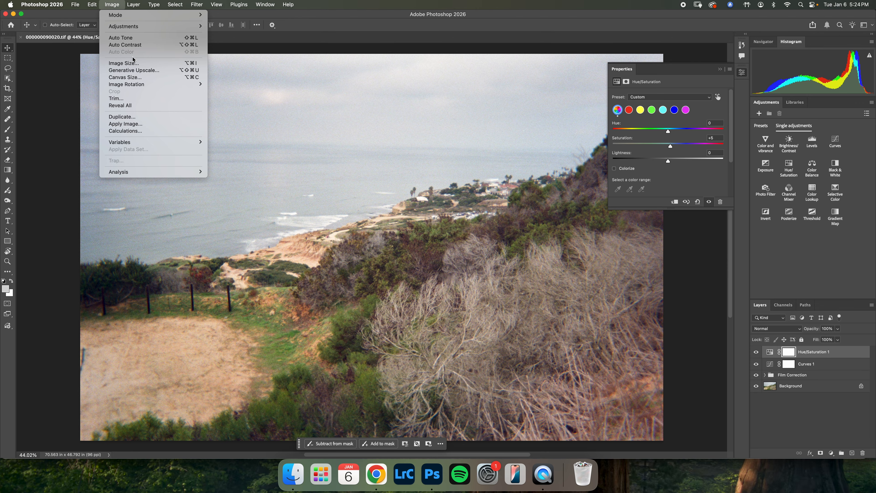
click(124, 62)
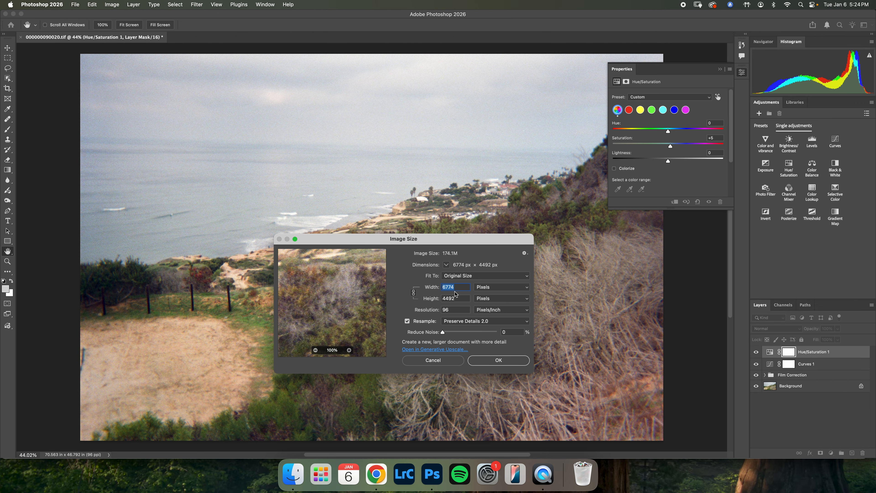
drag(457, 309, 416, 309)
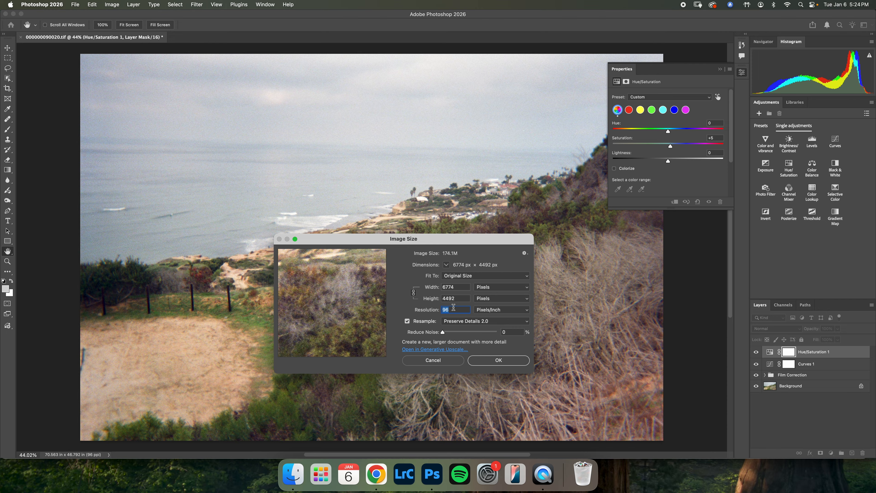
text(300)
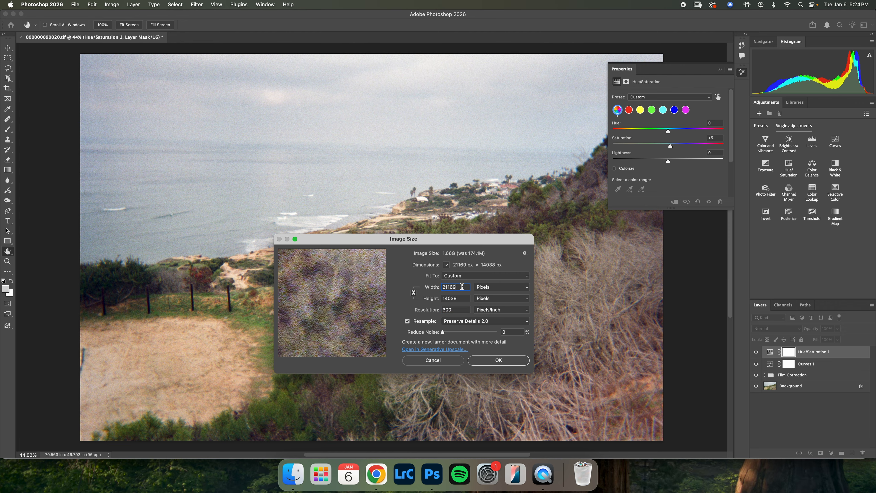
click(439, 288)
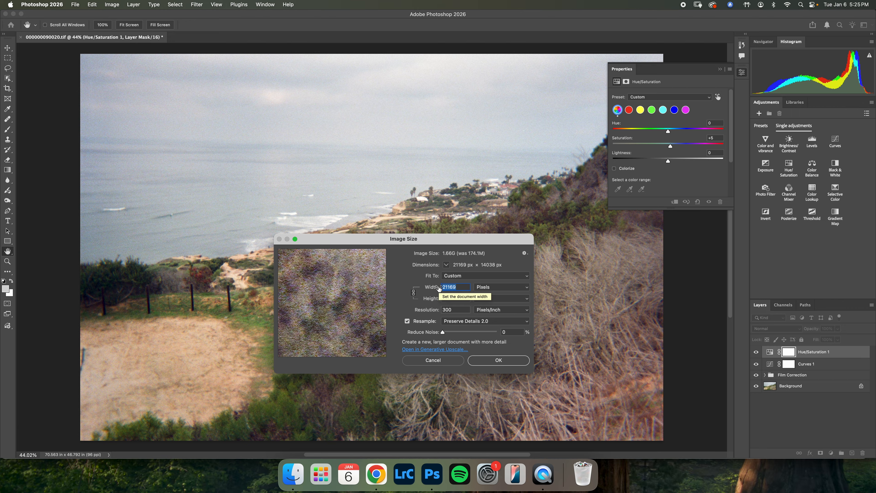
text(5000)
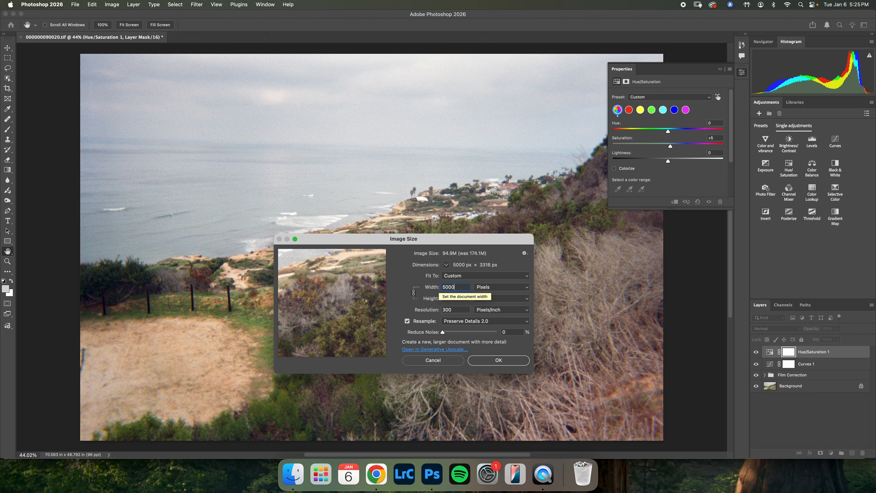
click(432, 287)
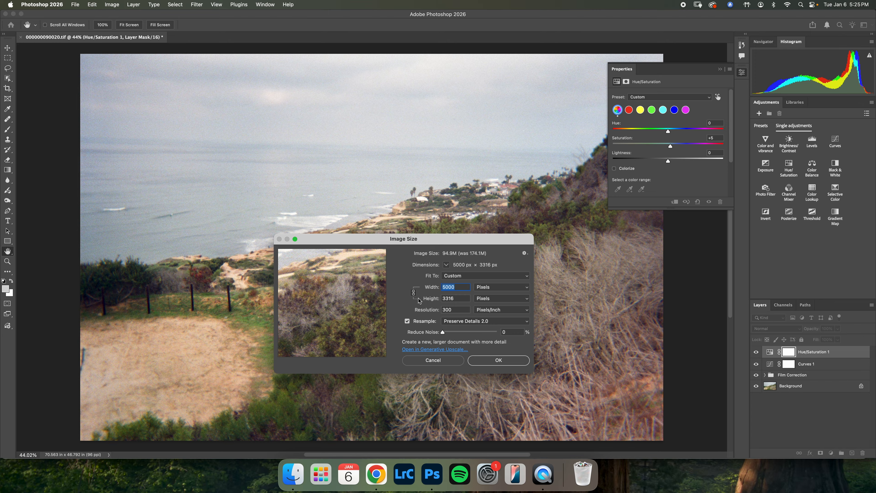
- Choose Preserve Details (enlargement) as the resampling method and apply the image resize
click(493, 290)
click(493, 289)
click(481, 322)
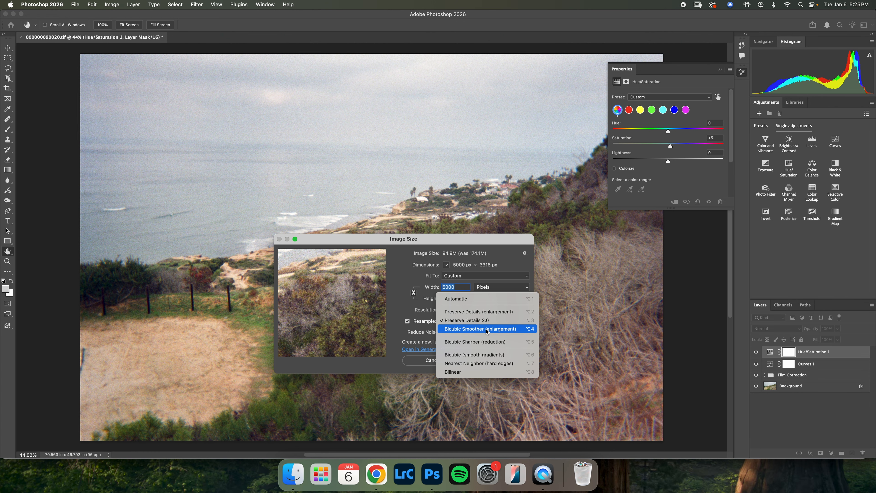
click(489, 312)
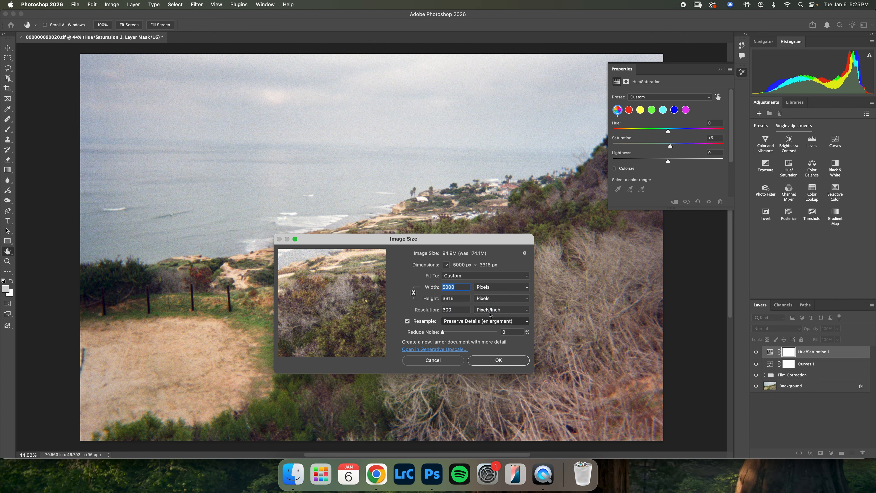
click(492, 362)
scroll(491, 365, up, 4)
scroll(491, 365, left, 5)
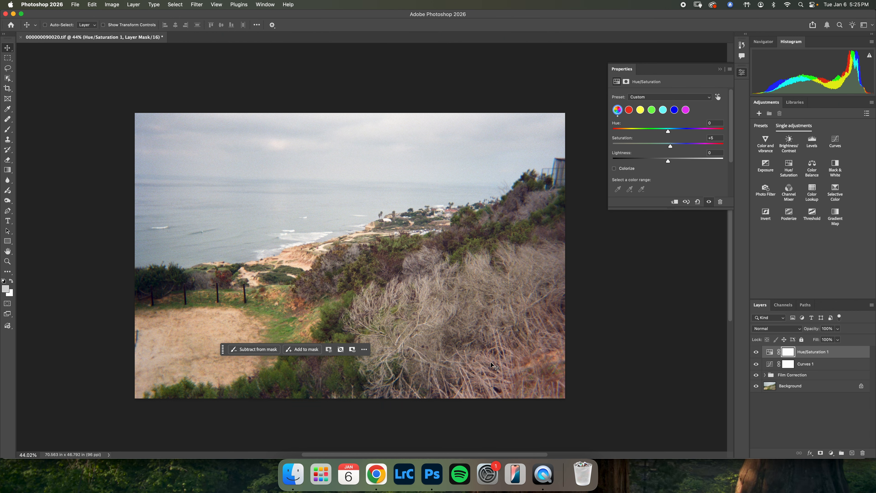
scroll(262, 178, up, 3)
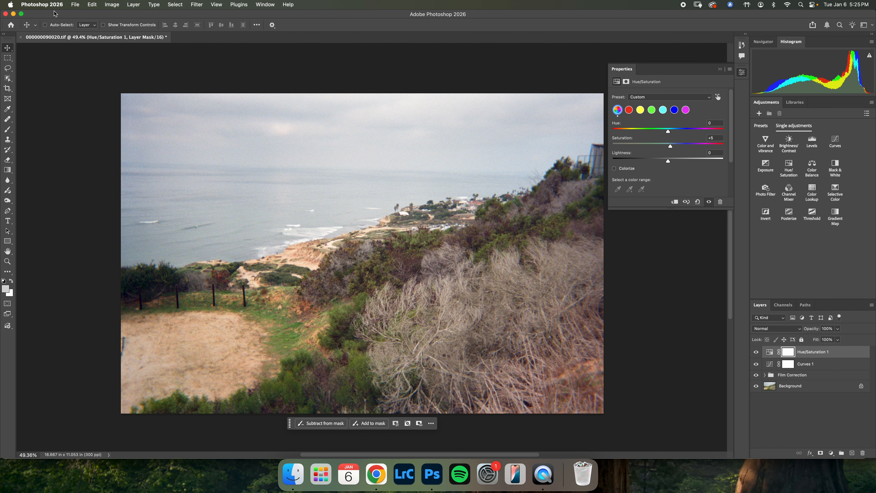
- Save the corrected scan as a TIFF with layers and no image compression, and check the saved file in Downloads
click(75, 4)
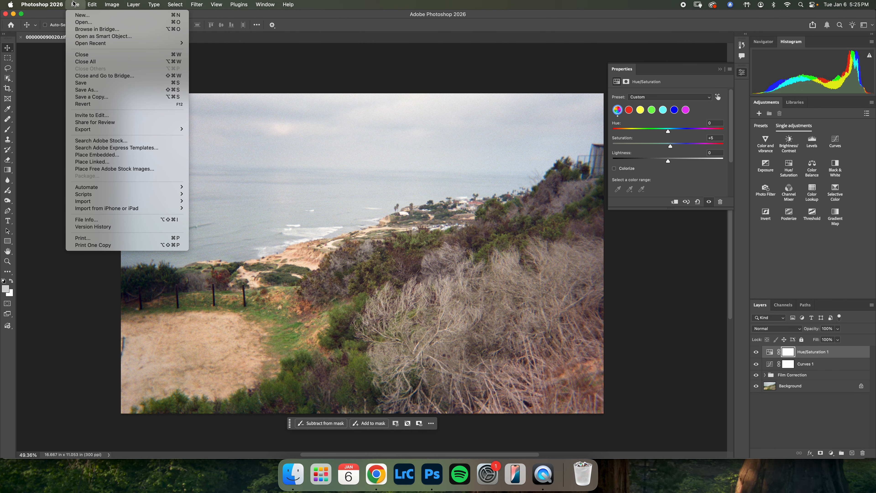
click(100, 90)
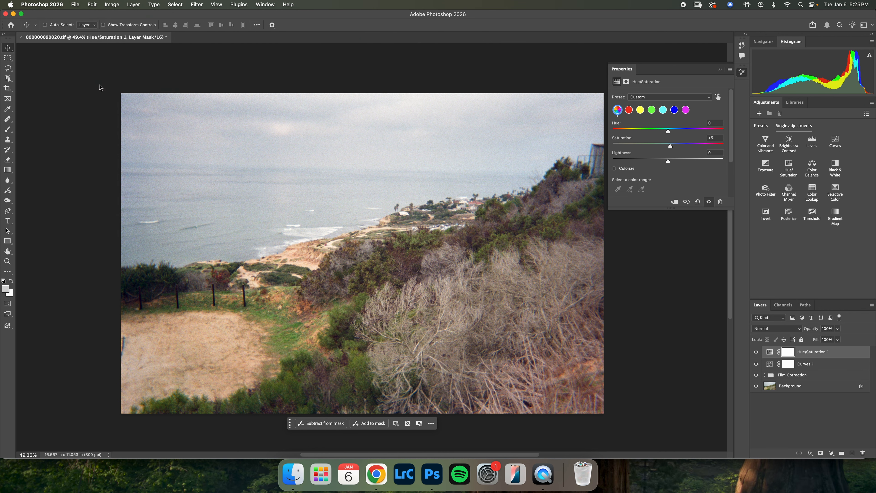
click(537, 187)
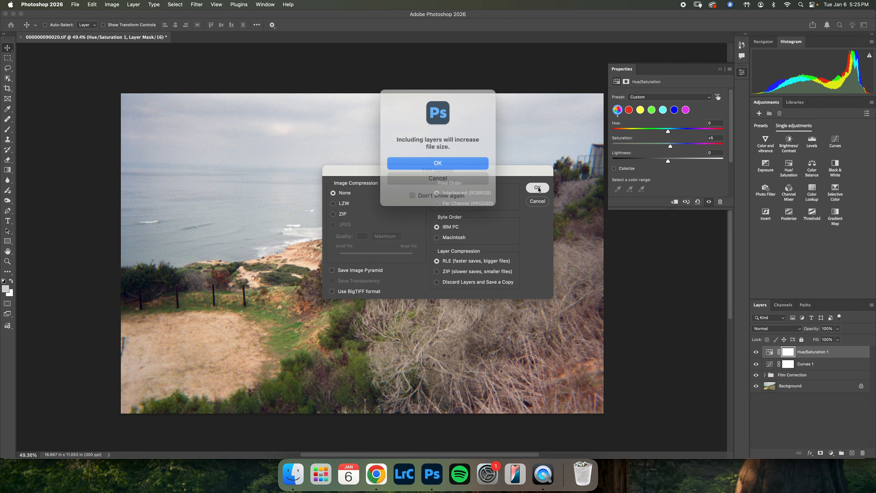
click(455, 164)
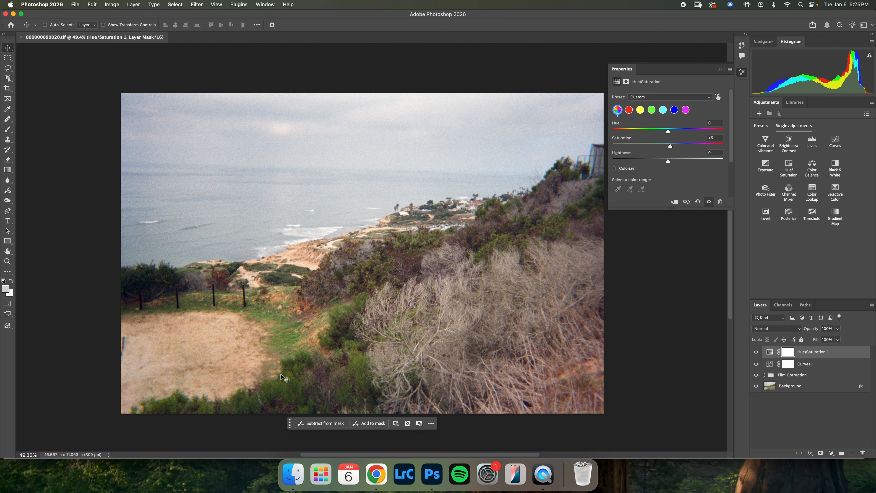
click(293, 474)
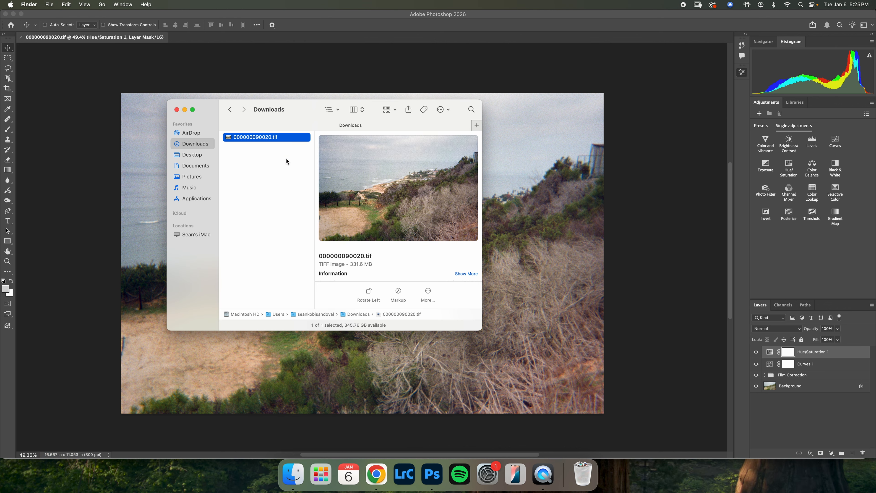
click(21, 163)
- Set up an image export as JPG at quality 7 with copyright and contact info metadata, and proceed to saving
click(74, 4)
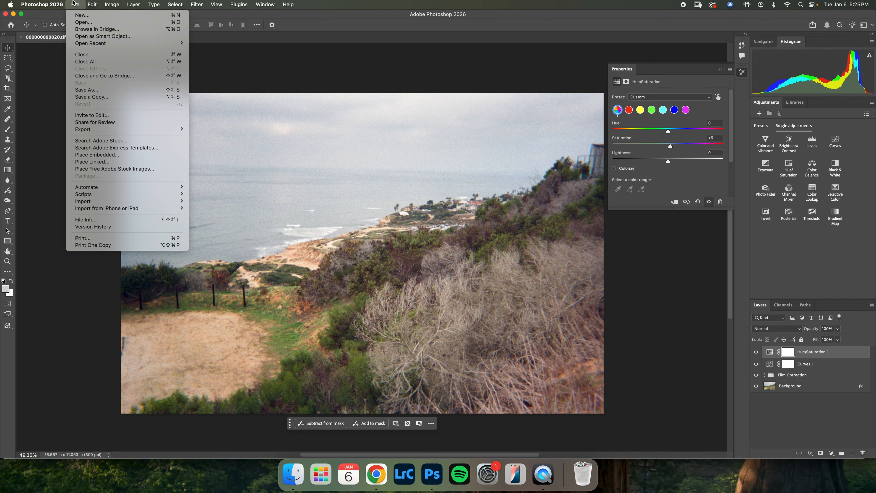
mouse_move(140, 131)
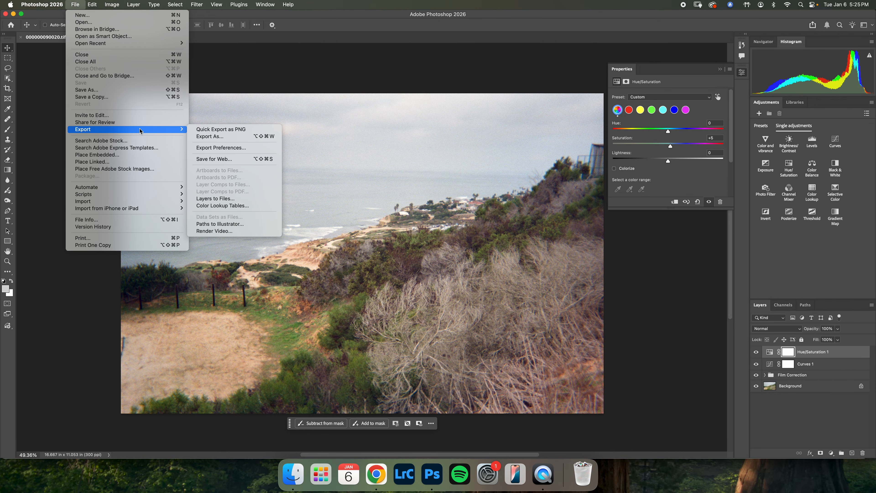
click(213, 136)
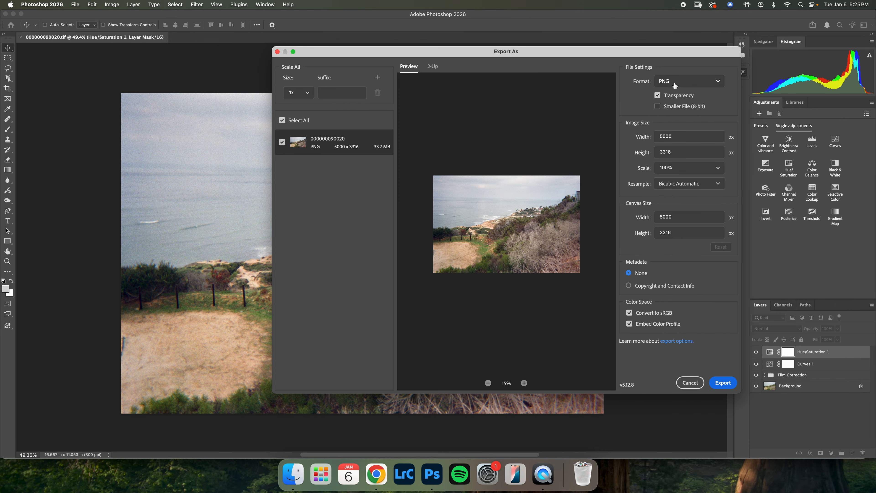
click(675, 85)
click(671, 110)
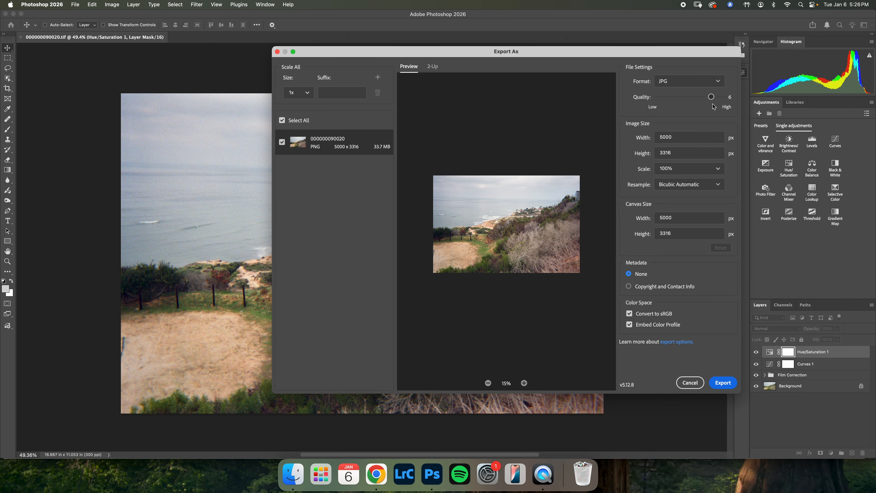
drag(711, 97, 721, 97)
click(722, 383)
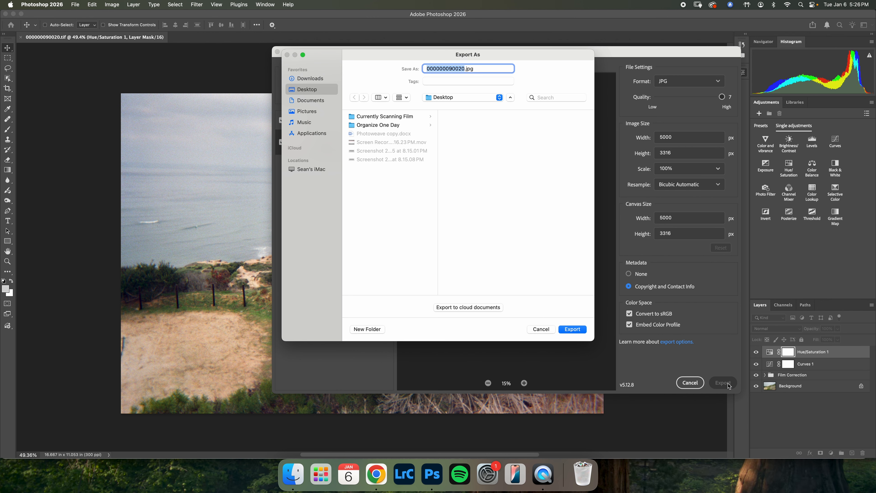
- Save the exported JPG in the Downloads folder as "finished edit" and view the result
click(329, 78)
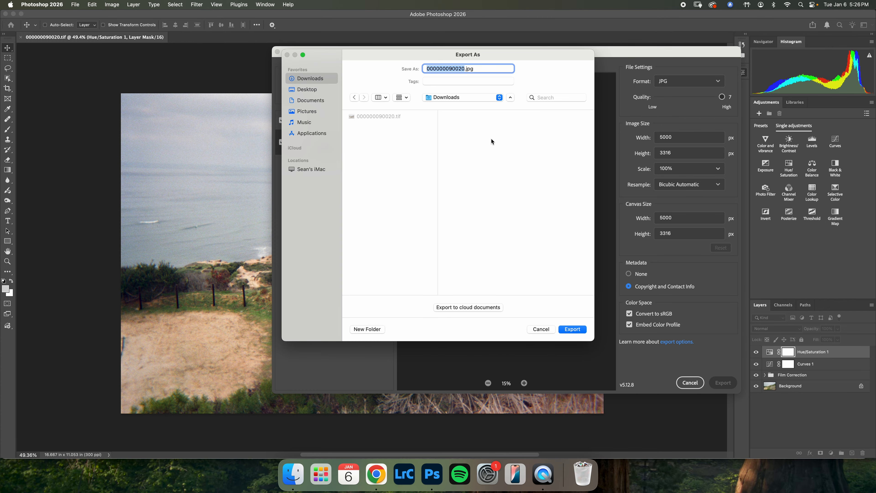
text(finished edit)
key(Return)
click(296, 478)
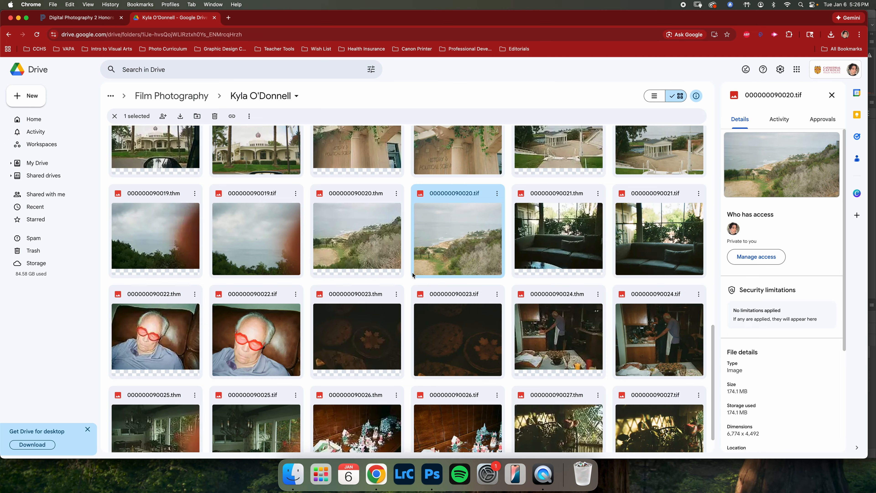
- Switch to Google Drive, select 000000090001.tif and look through the other film scans in the folder
scroll(322, 230, up, 10)
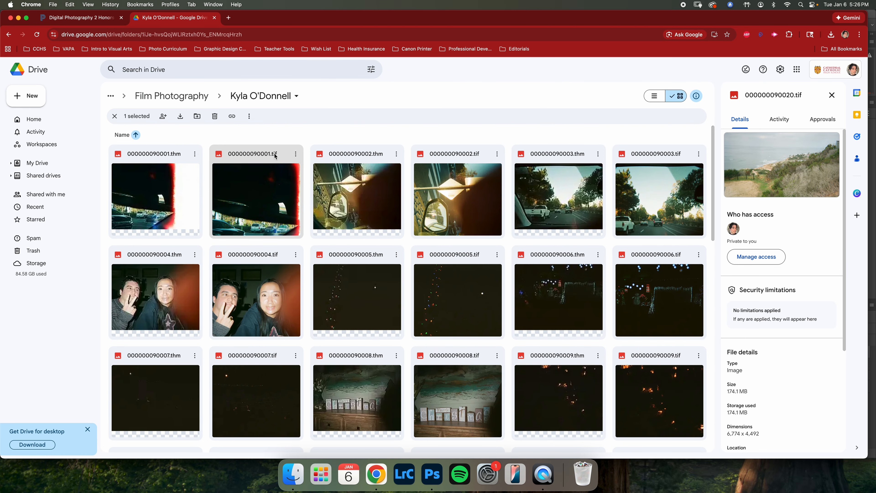
click(279, 191)
scroll(415, 291, down, 15)
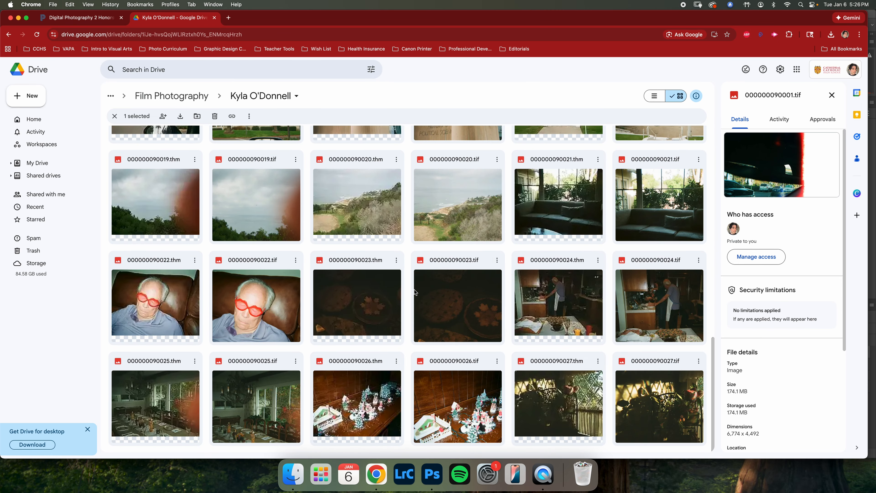
scroll(415, 292, up, 15)
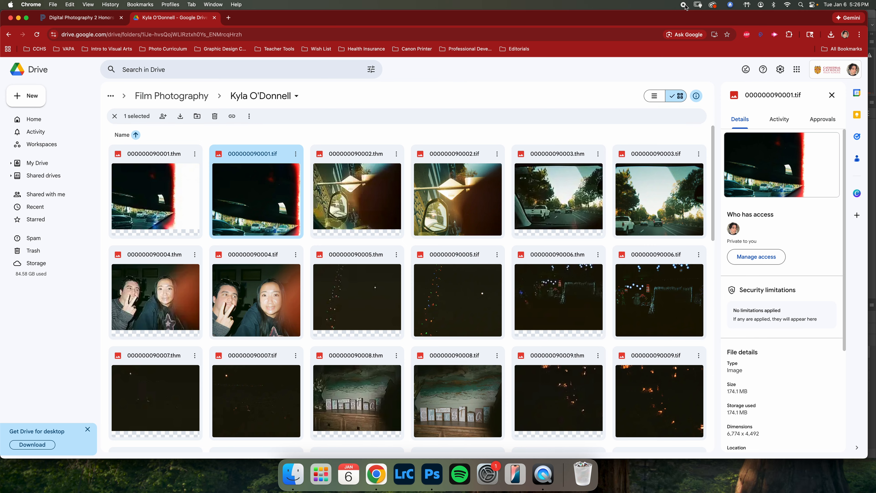